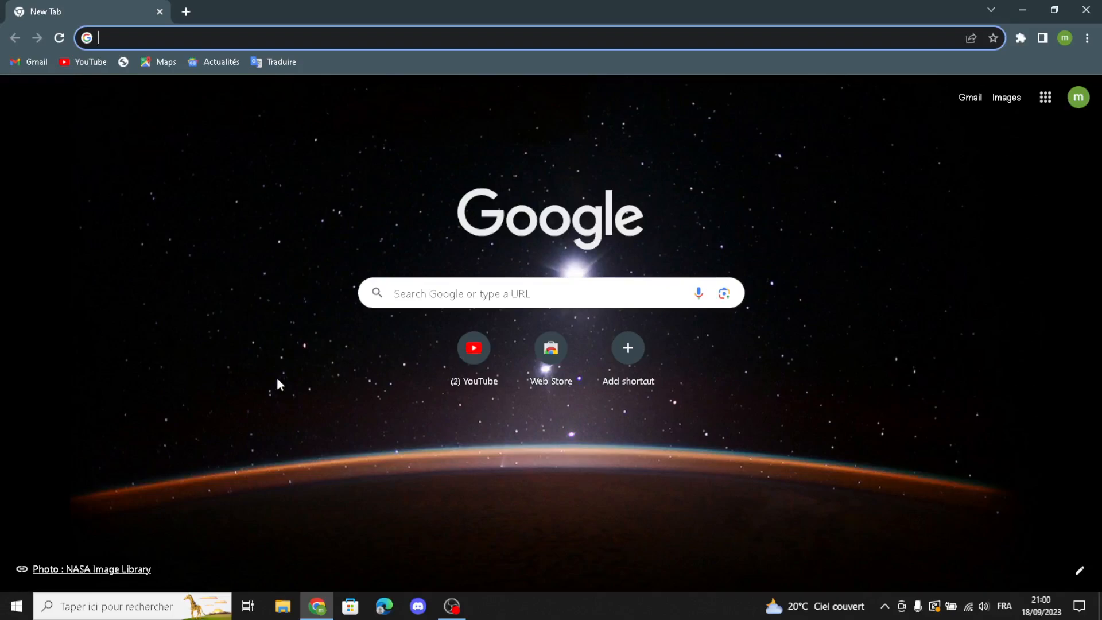
# - Search Google for shopify and start Shopify's free trial with the owner's e-mail address
pyautogui.write('shopify')
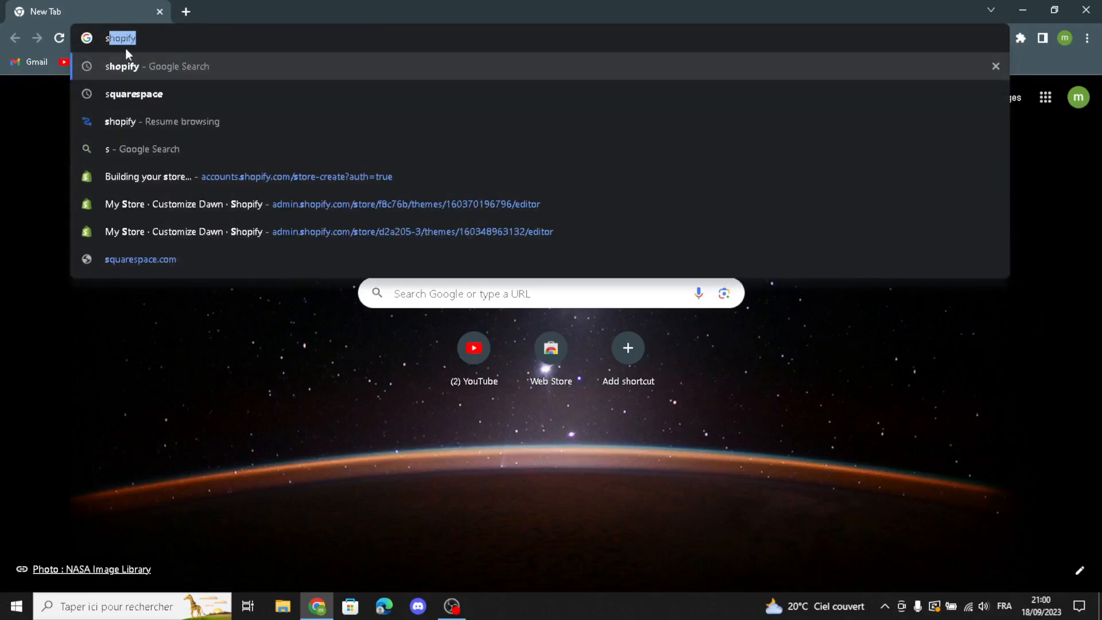
pyautogui.click(127, 65)
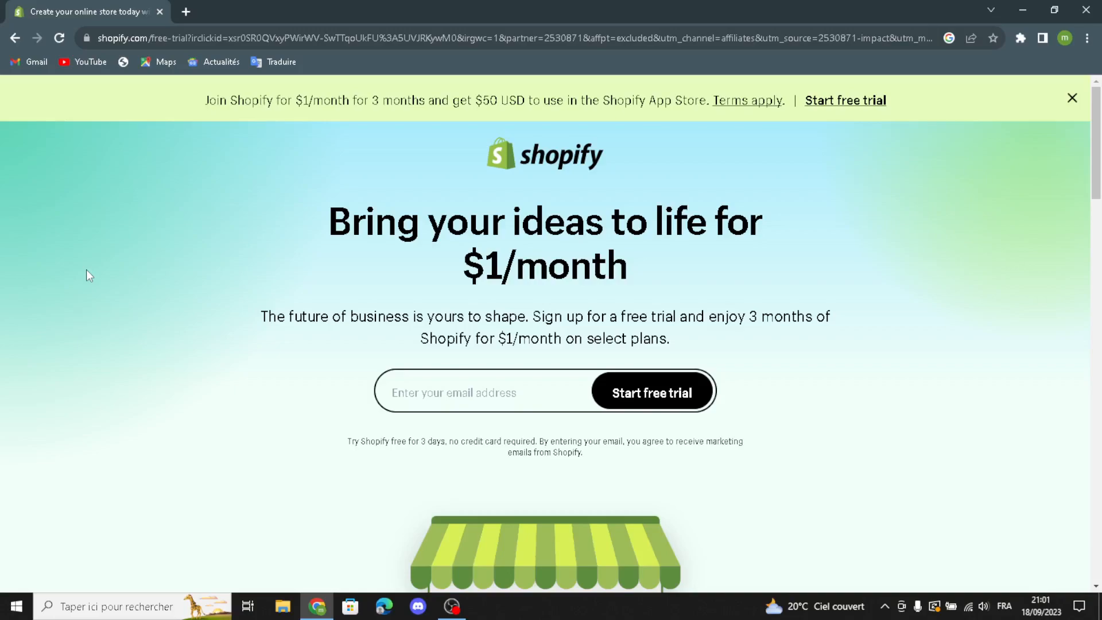
pyautogui.click(430, 393)
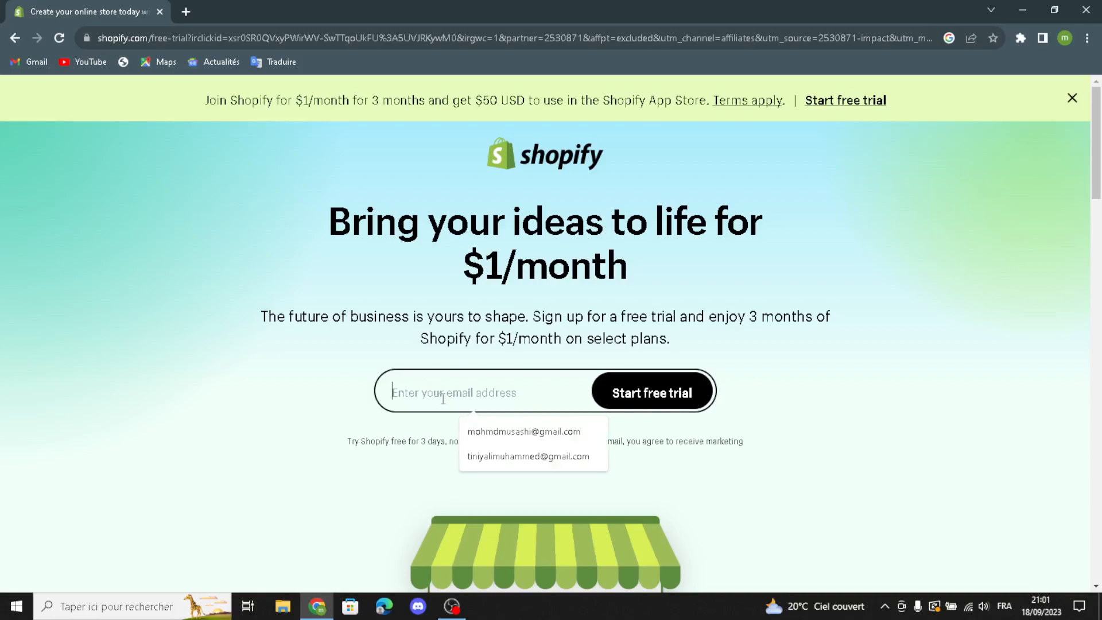
pyautogui.click(484, 432)
pyautogui.click(628, 395)
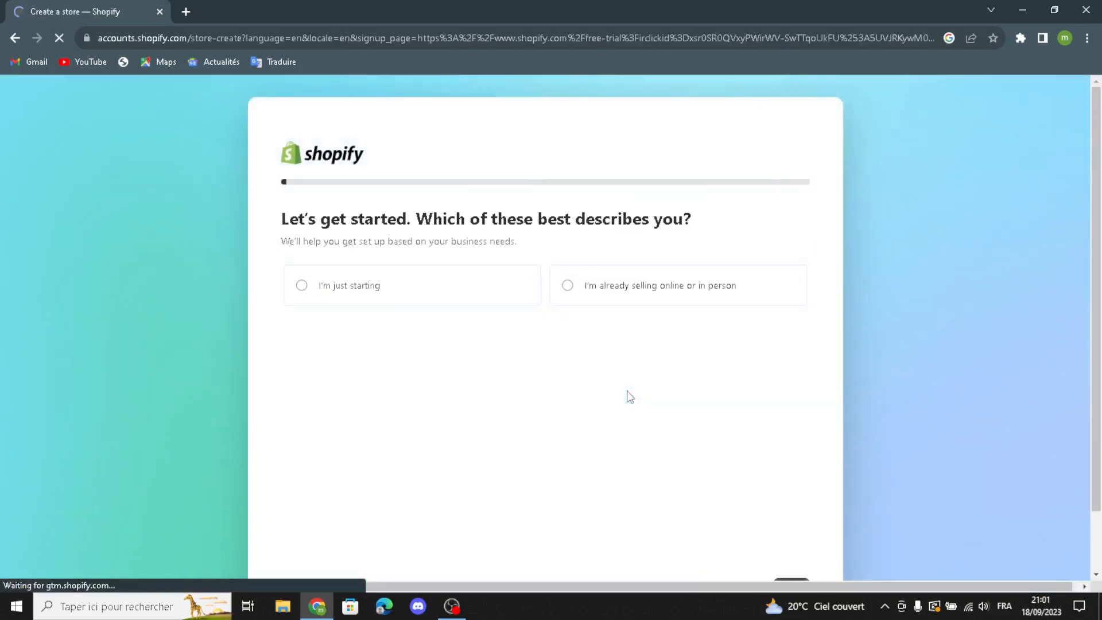
# - Proceed past the store setup questions and choose the existing account to create the store
pyautogui.click(719, 521)
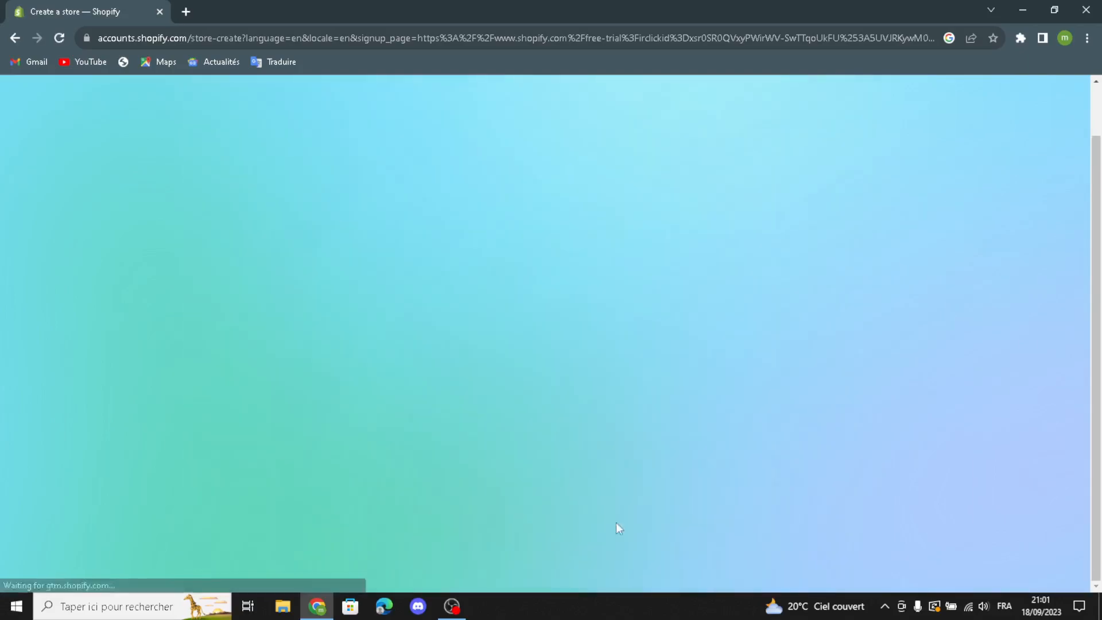
pyautogui.click(675, 435)
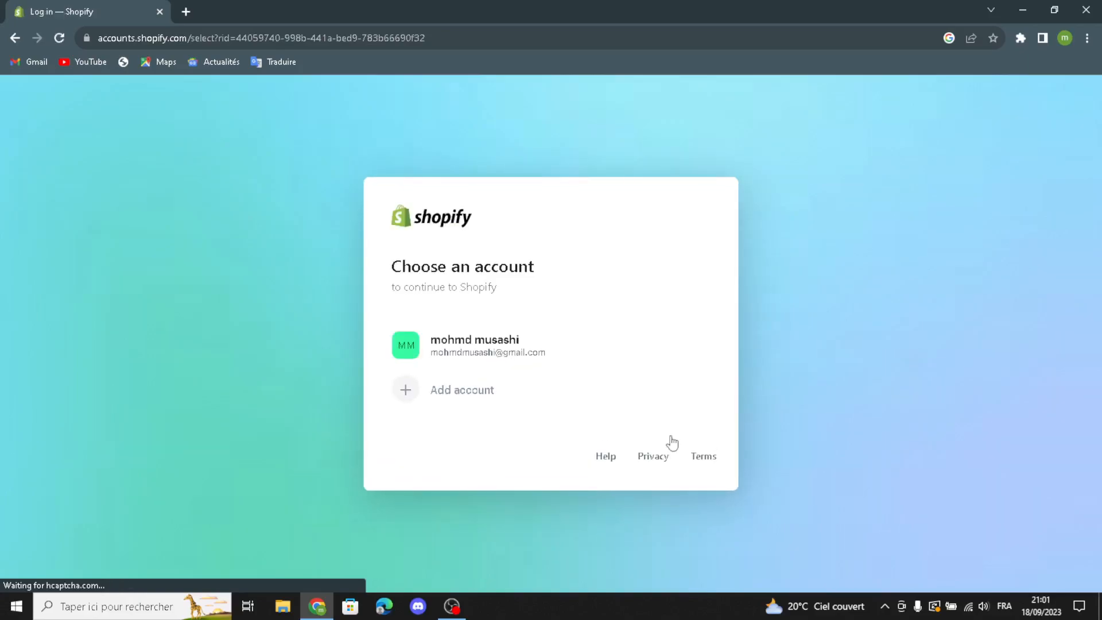
pyautogui.click(615, 372)
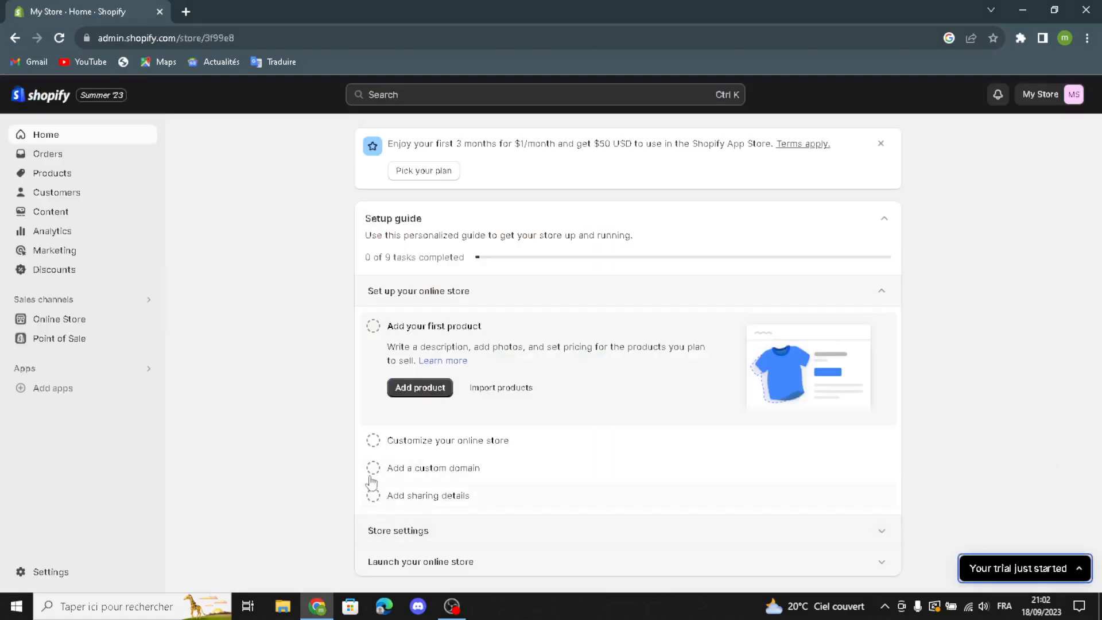
# - Go to the online store's themes and look over the popular free themes
pyautogui.click(46, 325)
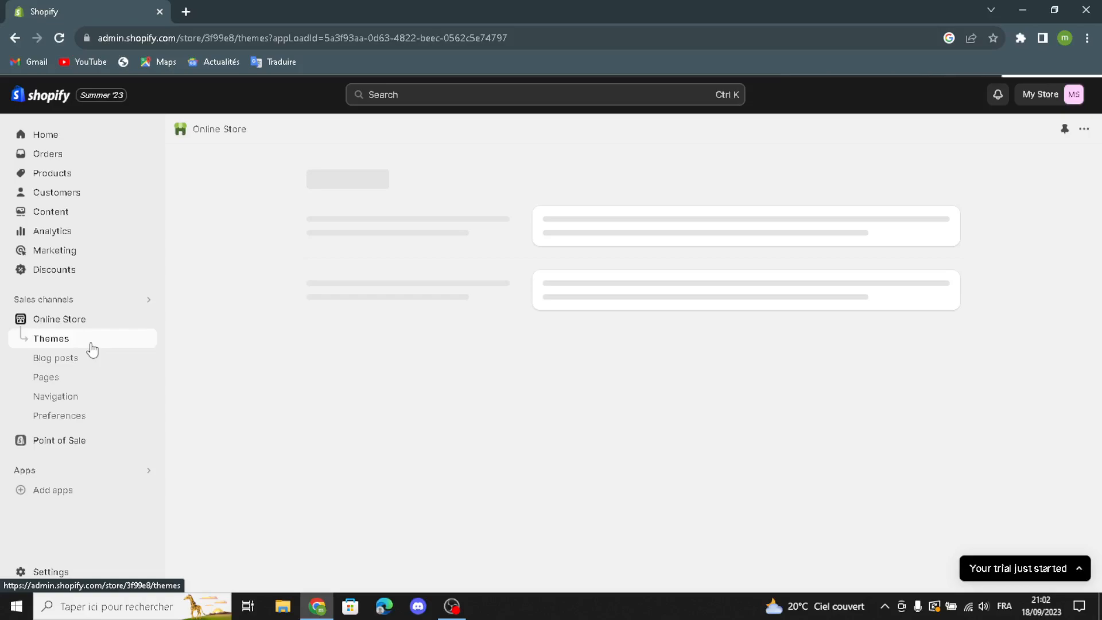
pyautogui.scroll(-7, 866, 475)
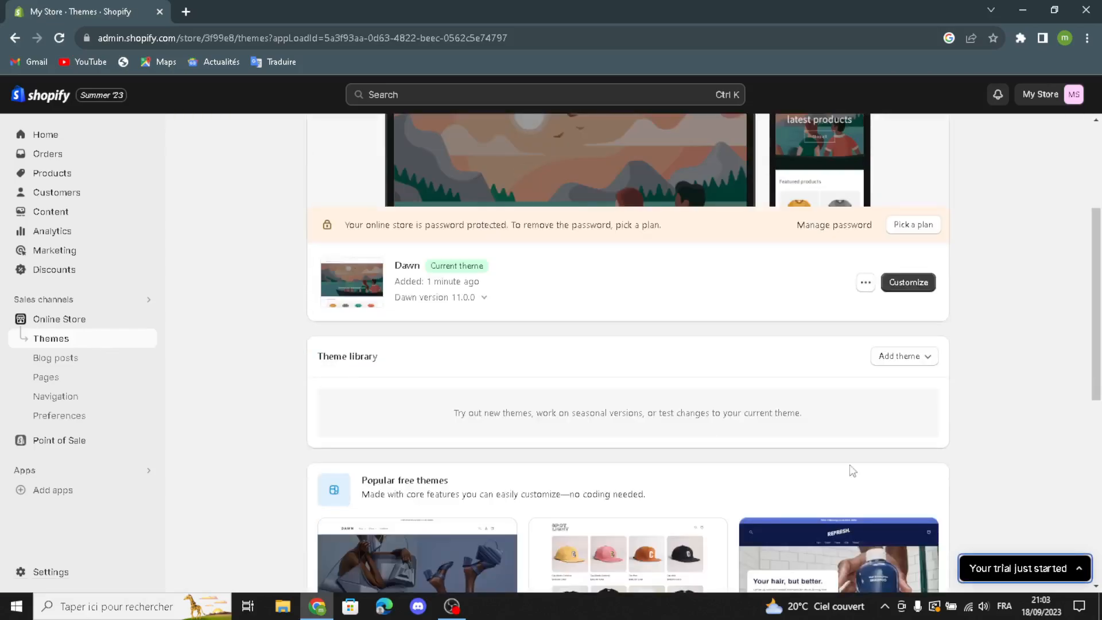
pyautogui.scroll(-2, 402, 426)
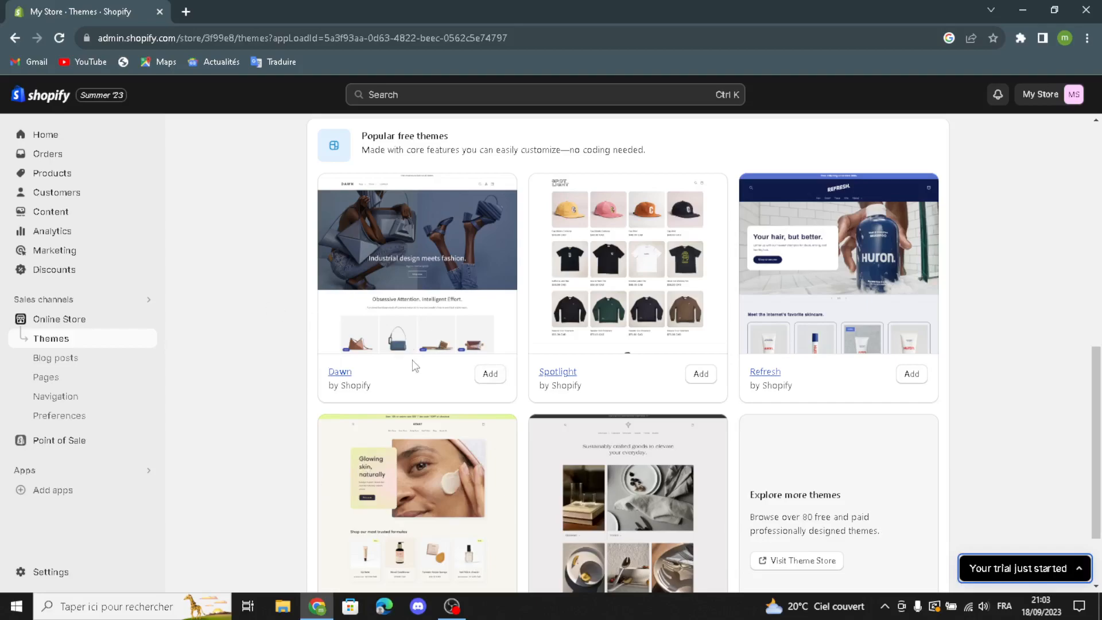
pyautogui.scroll(2, 573, 406)
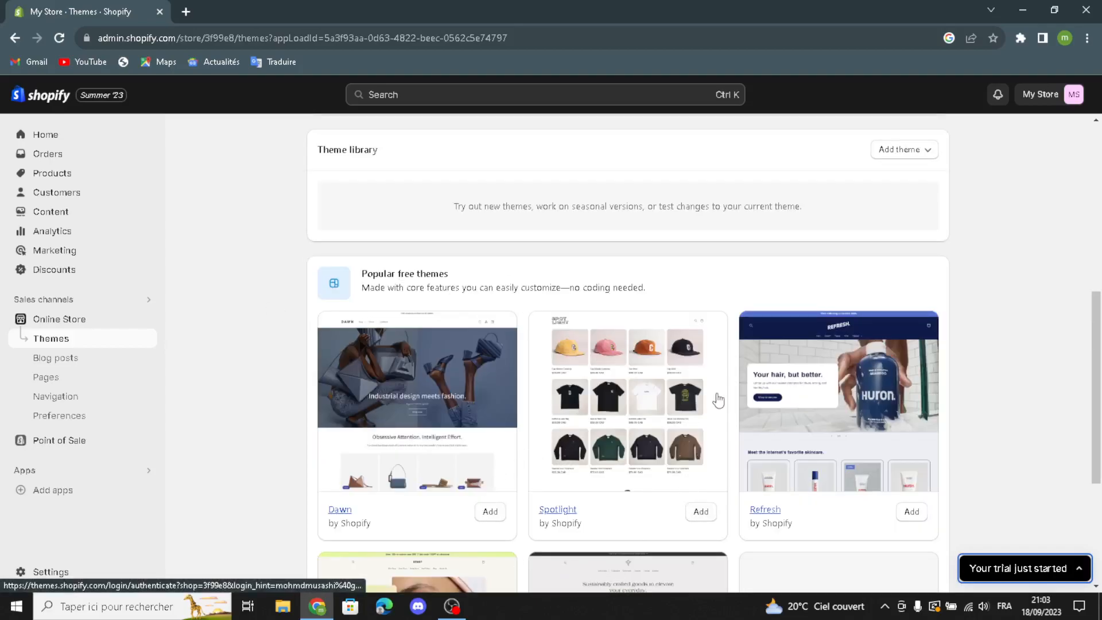
pyautogui.scroll(1, 847, 292)
pyautogui.scroll(5, 847, 292)
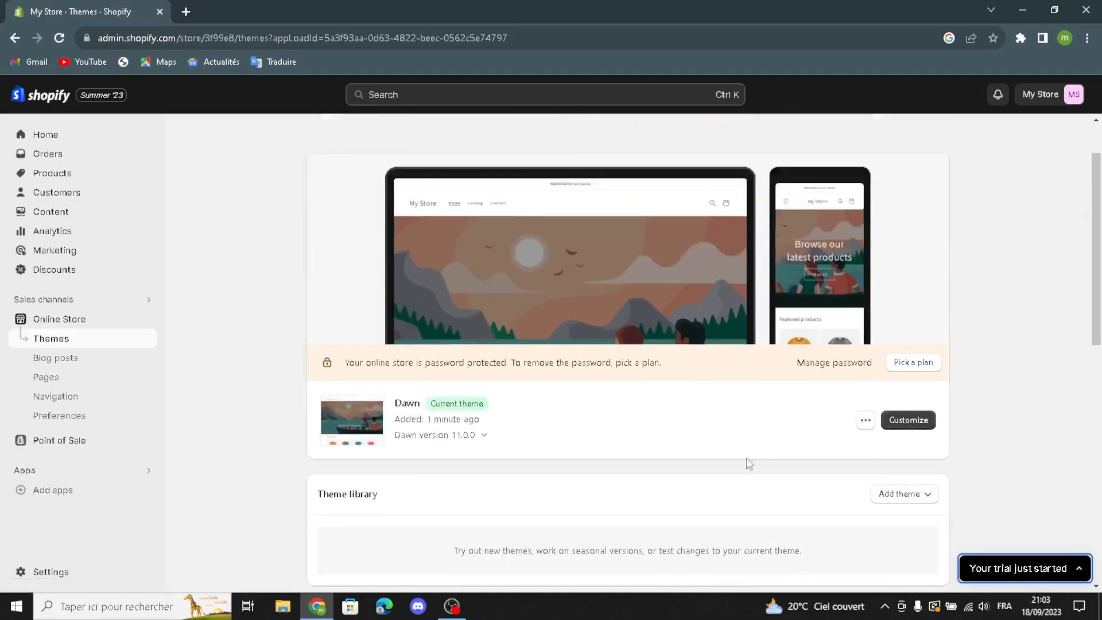
# - Open the current Dawn theme for customization and preview it in mobile, fullscreen and desktop views
pyautogui.click(906, 489)
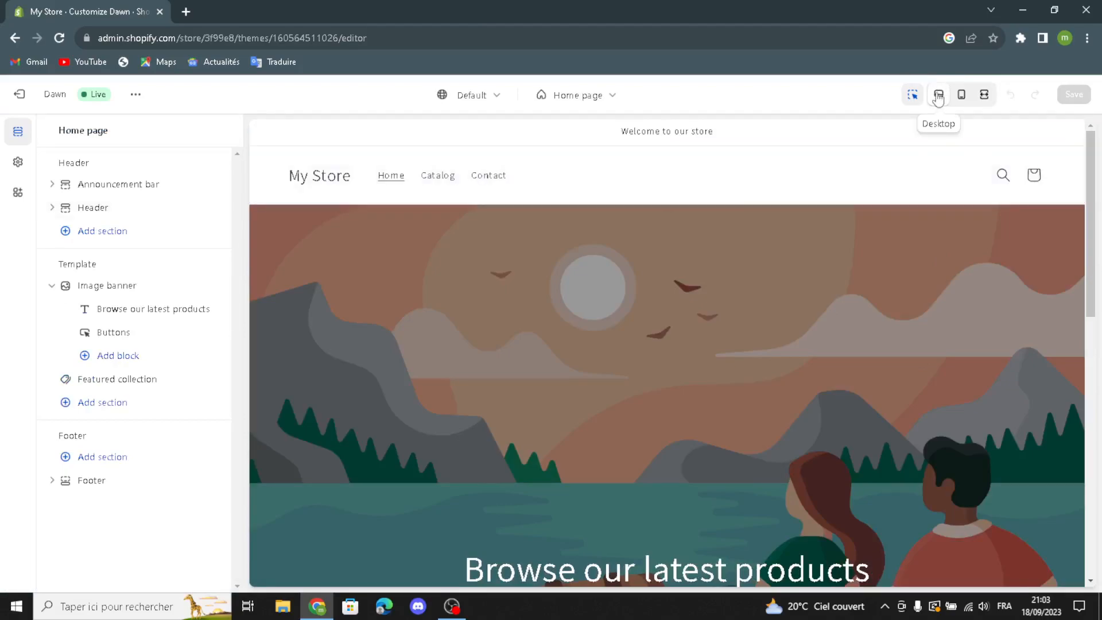
pyautogui.click(957, 98)
pyautogui.scroll(-6, 682, 325)
pyautogui.scroll(6, 682, 325)
pyautogui.click(983, 104)
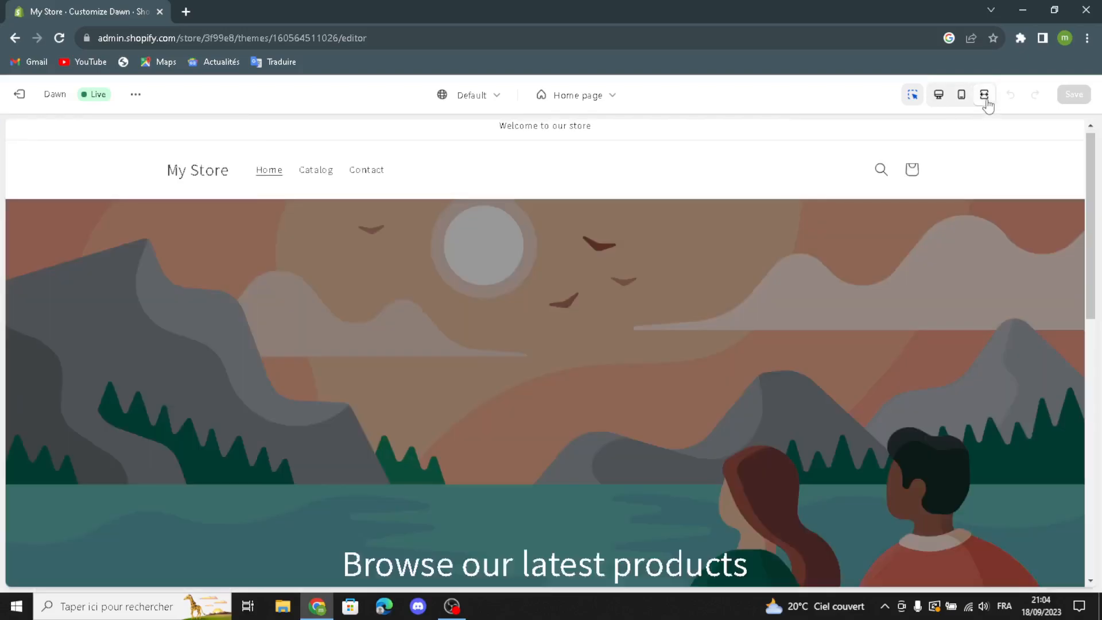
pyautogui.click(939, 97)
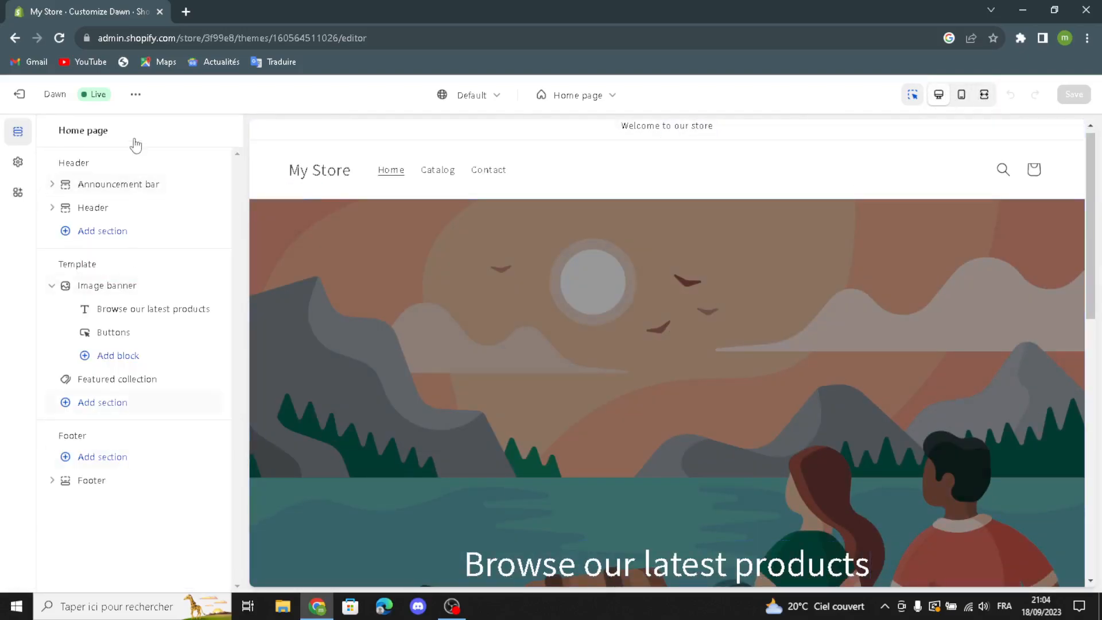
# - Turn on social media icons on desktop and auto-rotating announcements for the announcement bar
pyautogui.click(85, 185)
pyautogui.click(107, 242)
pyautogui.click(107, 243)
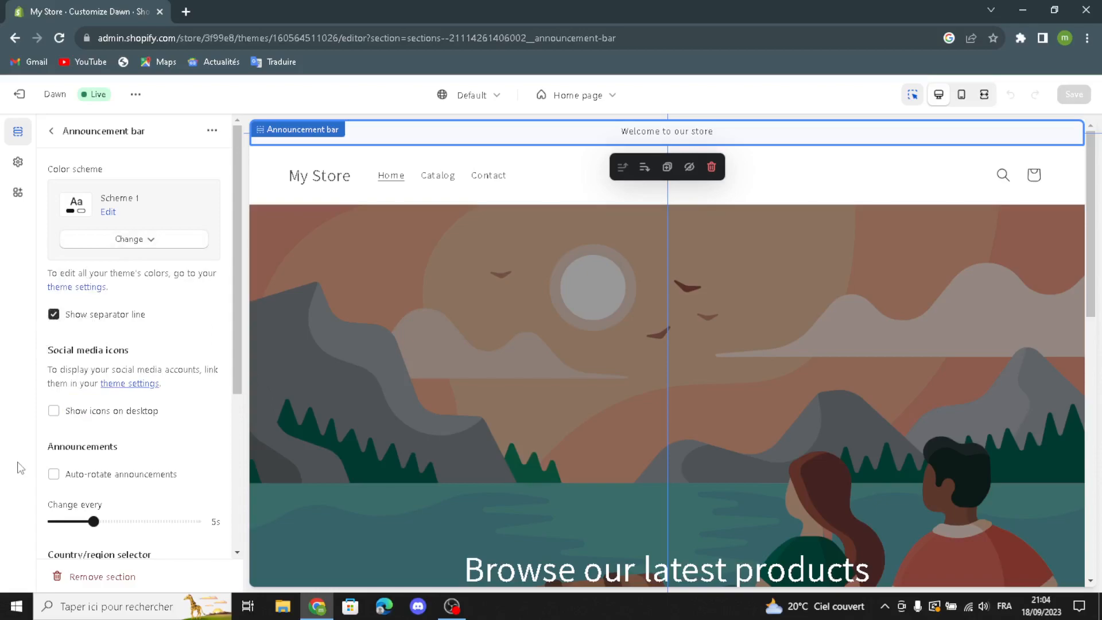
pyautogui.click(54, 411)
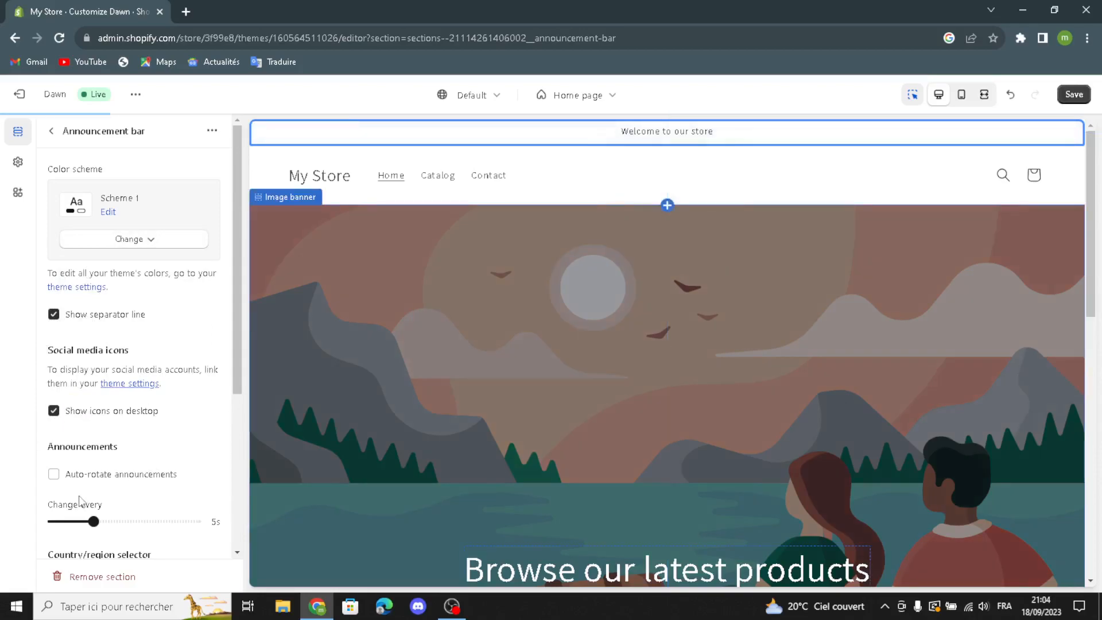
pyautogui.scroll(-1, 68, 483)
pyautogui.click(52, 407)
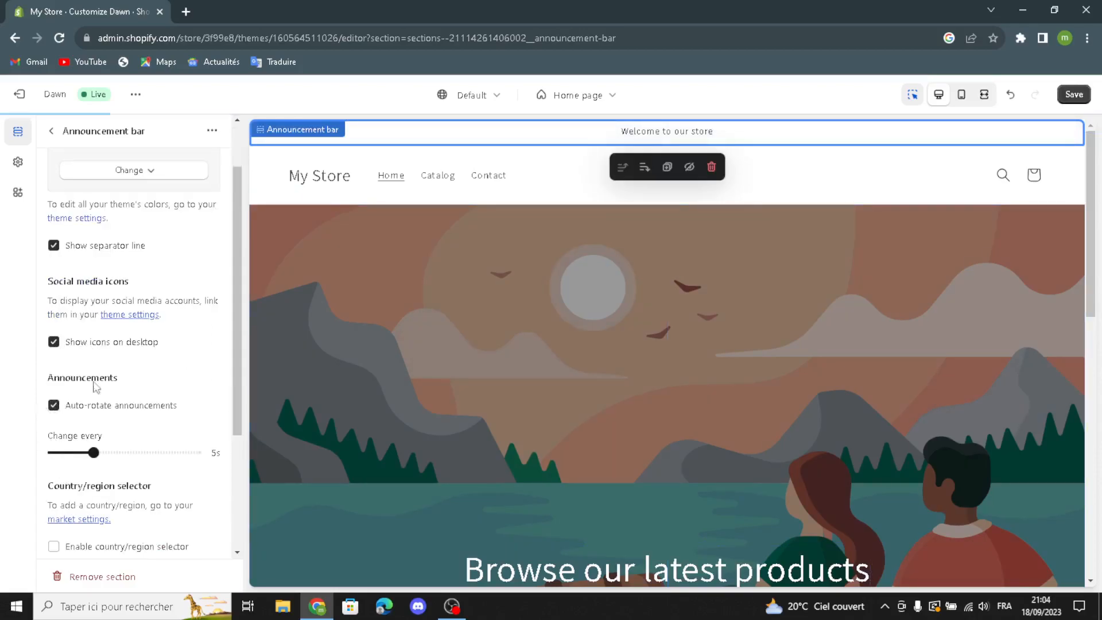
# - Enable the country/region selector and the language selector in the announcement bar
pyautogui.scroll(-1, 86, 559)
pyautogui.click(54, 477)
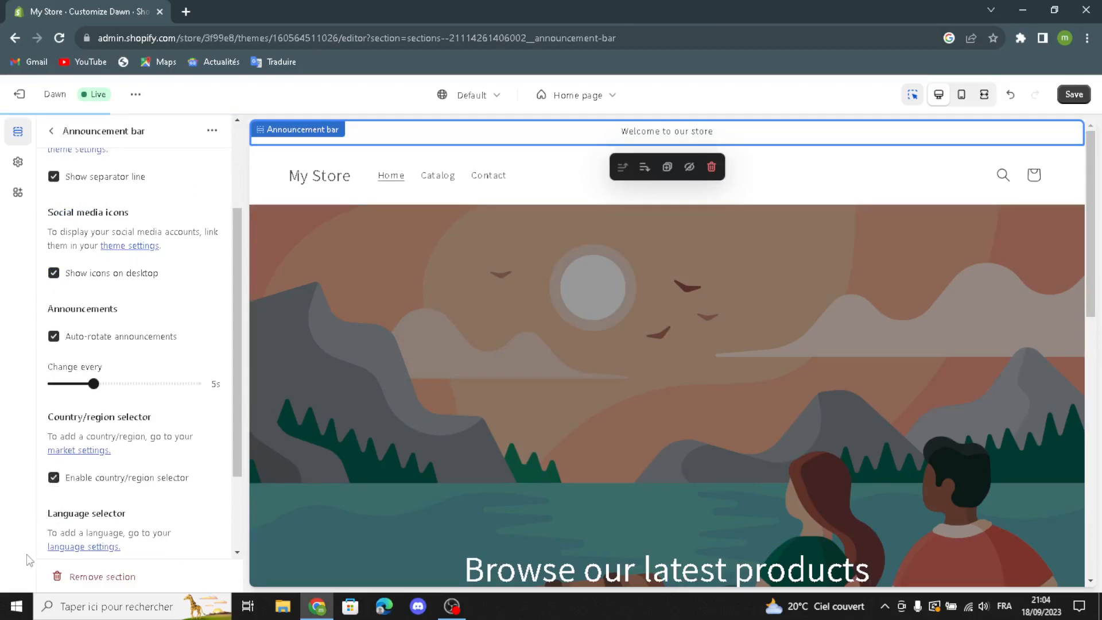
pyautogui.scroll(-1, 123, 545)
pyautogui.click(54, 503)
pyautogui.scroll(-1, 143, 515)
pyautogui.scroll(4, 141, 514)
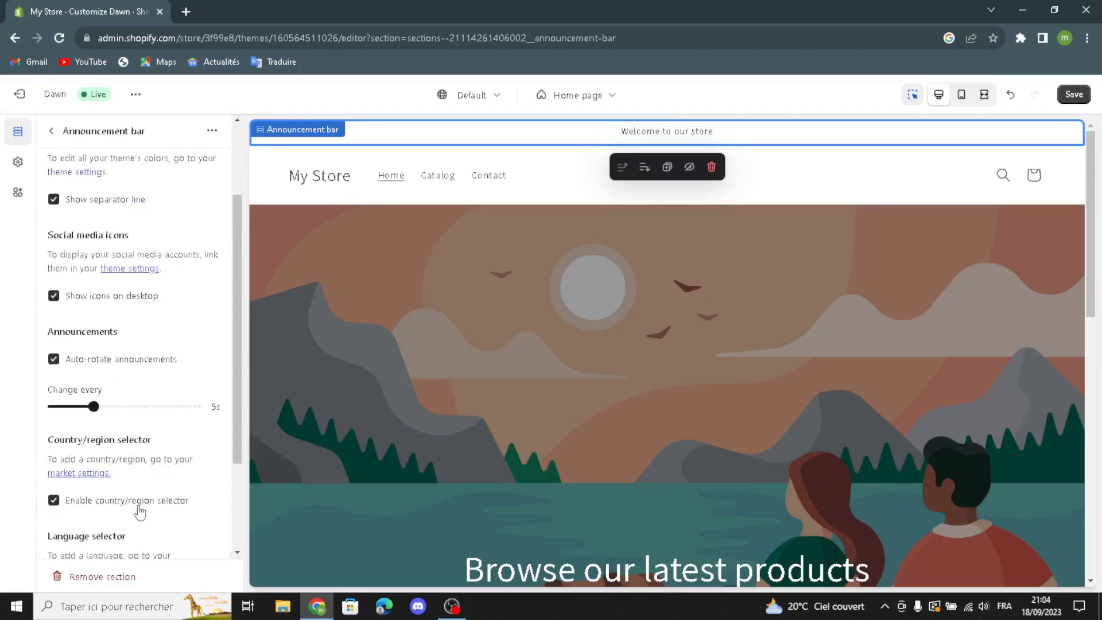
pyautogui.click(54, 133)
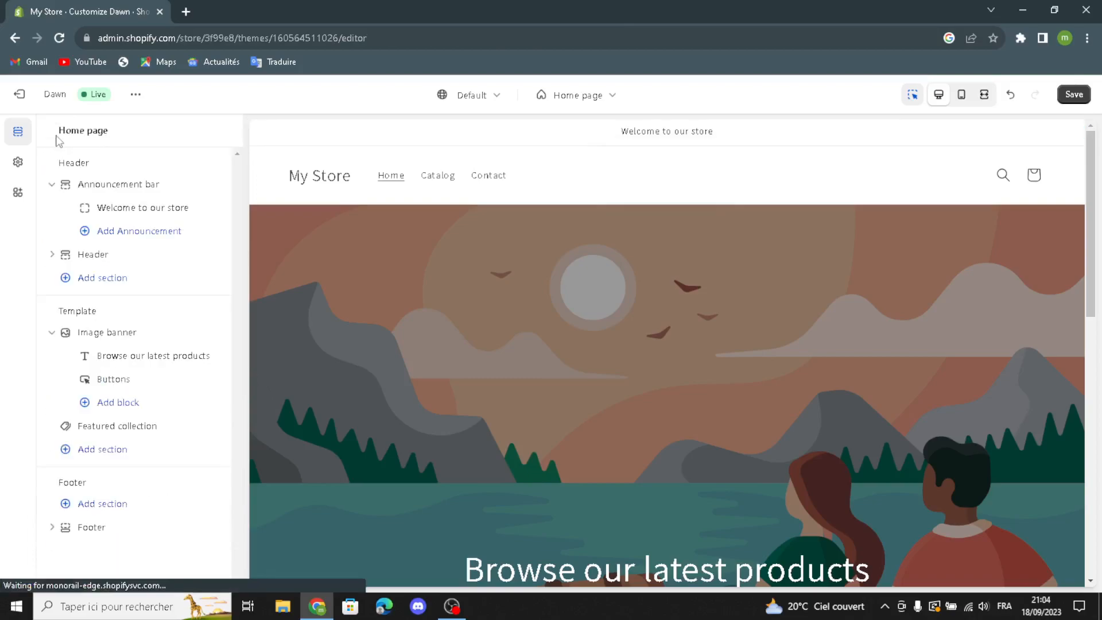
# - Link the "Welcome to our store" announcement to All collections
pyautogui.click(99, 203)
pyautogui.moveTo(149, 191); pyautogui.dragTo(26, 205)
pyautogui.click(177, 185)
pyautogui.click(140, 244)
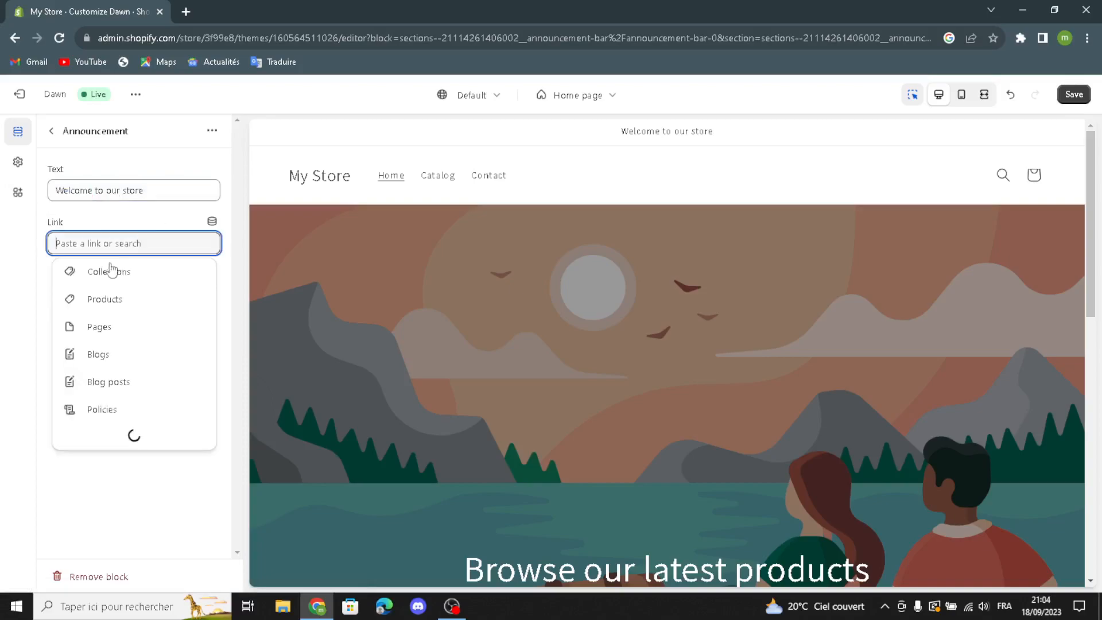
pyautogui.click(112, 281)
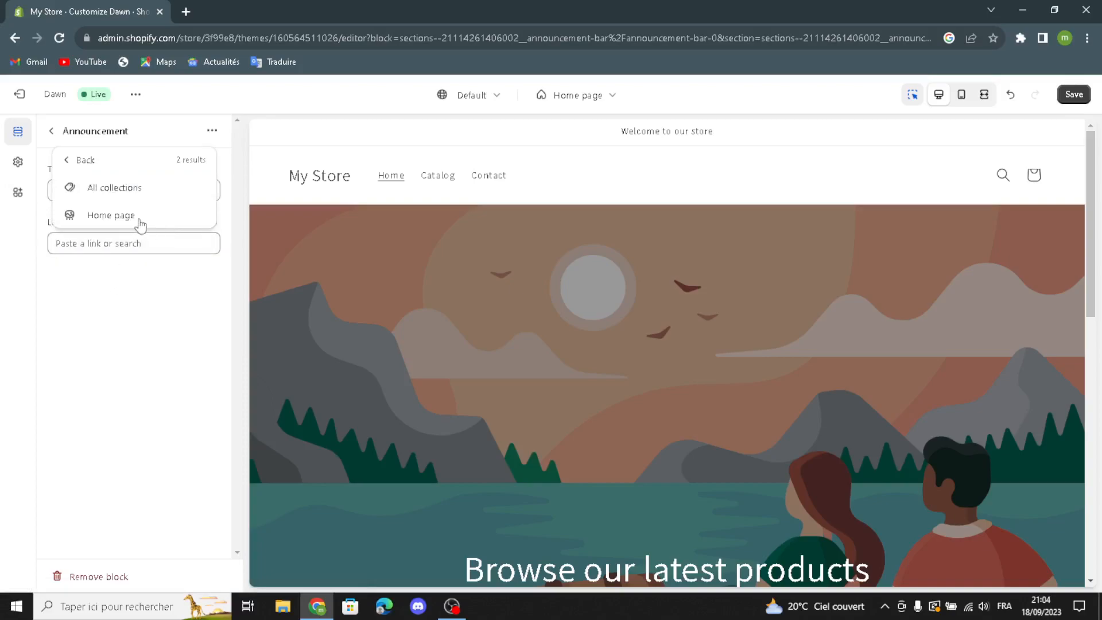
pyautogui.click(131, 190)
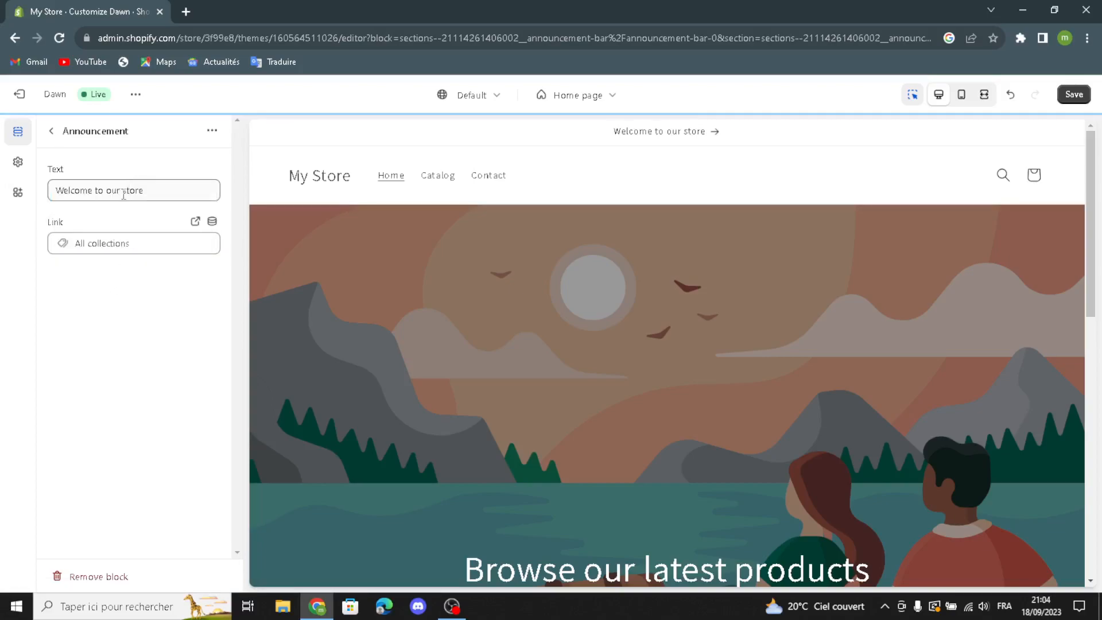
pyautogui.click(50, 133)
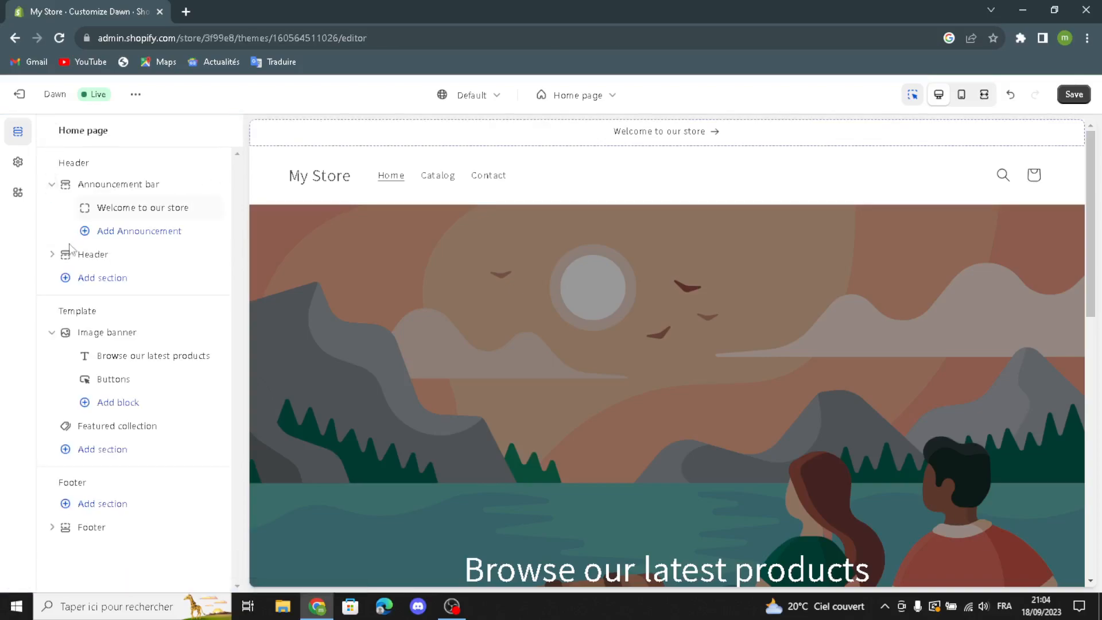
# - Review the header's options for desktop logo position, menu, desktop menu type and sticky header
pyautogui.click(72, 261)
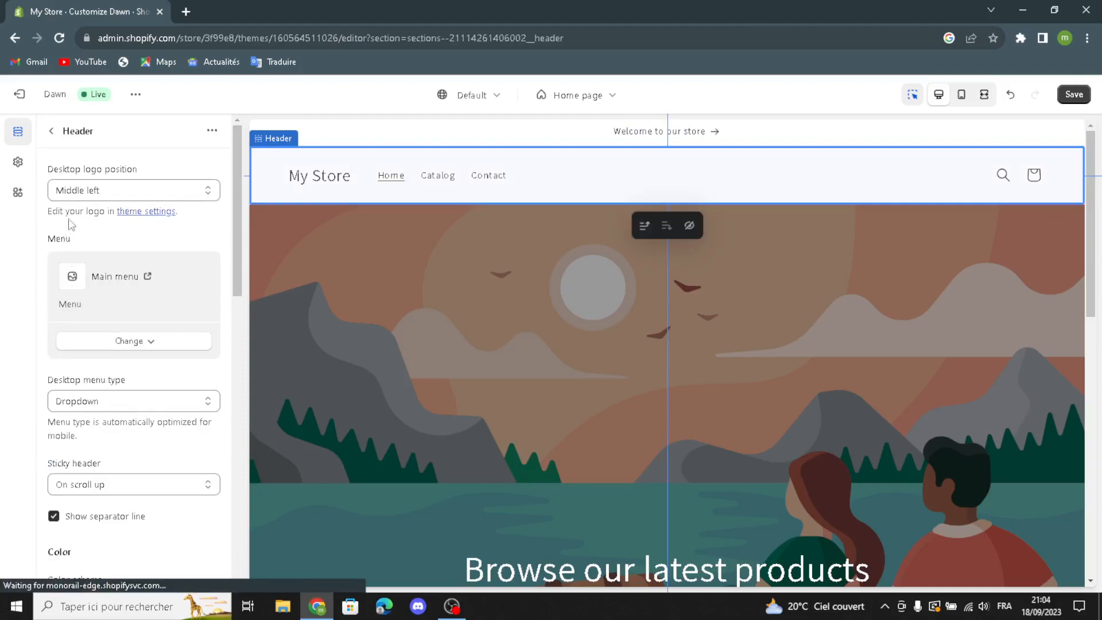
pyautogui.click(80, 191)
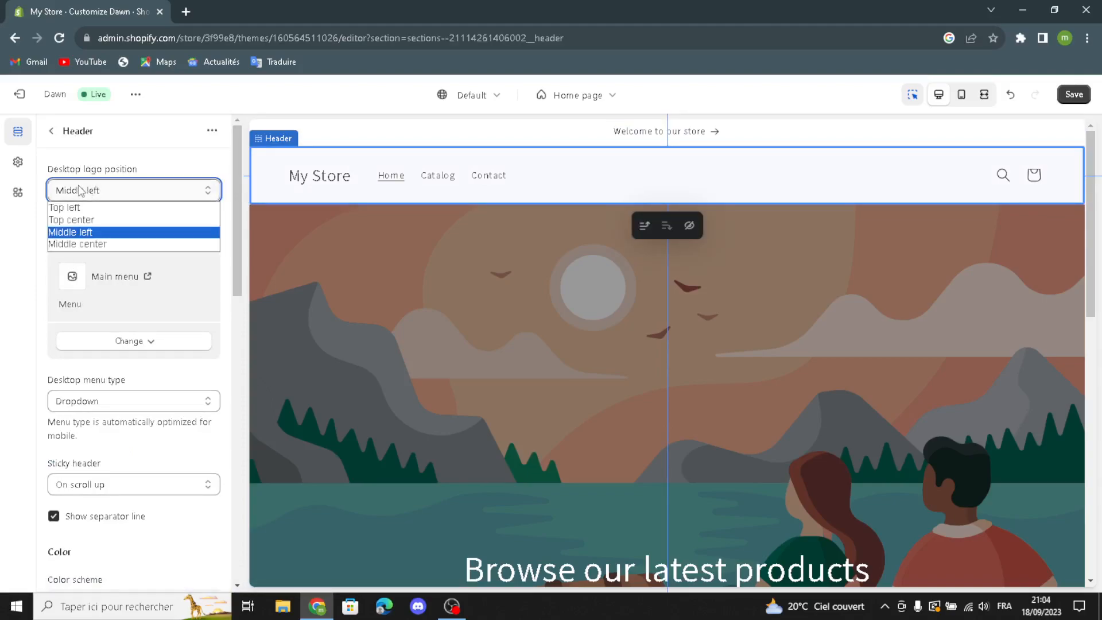
pyautogui.click(80, 191)
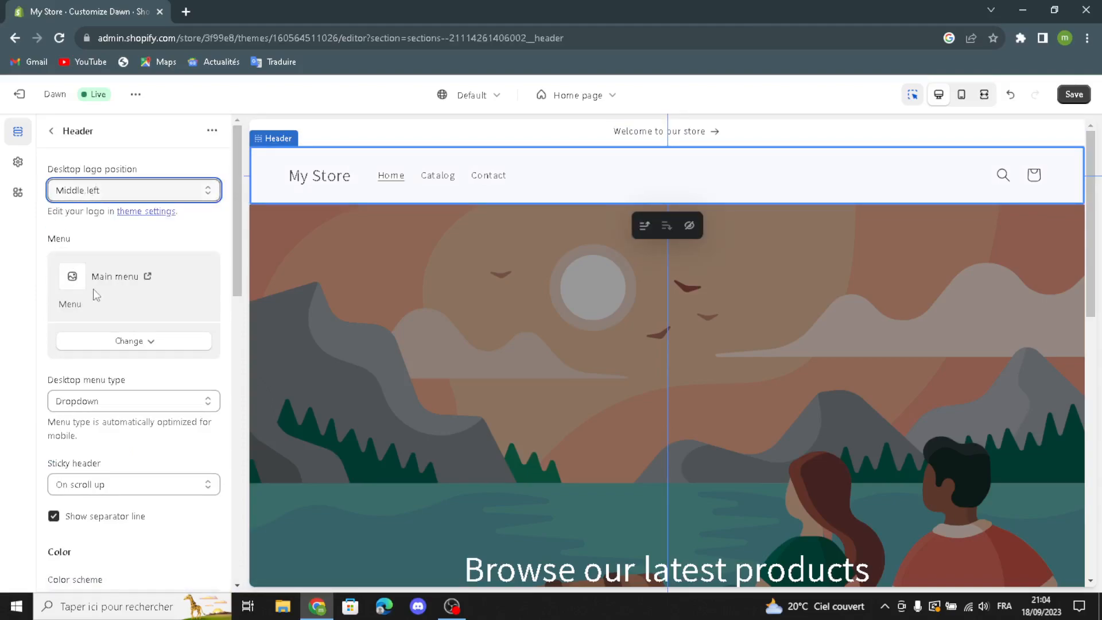
pyautogui.click(104, 340)
pyautogui.click(103, 340)
pyautogui.click(87, 405)
pyautogui.click(88, 405)
pyautogui.click(72, 489)
pyautogui.click(73, 489)
# - Examine the header's color schemes, country and language selectors, mobile logo position, bottom margin and section padding settings
pyautogui.scroll(-2, 69, 535)
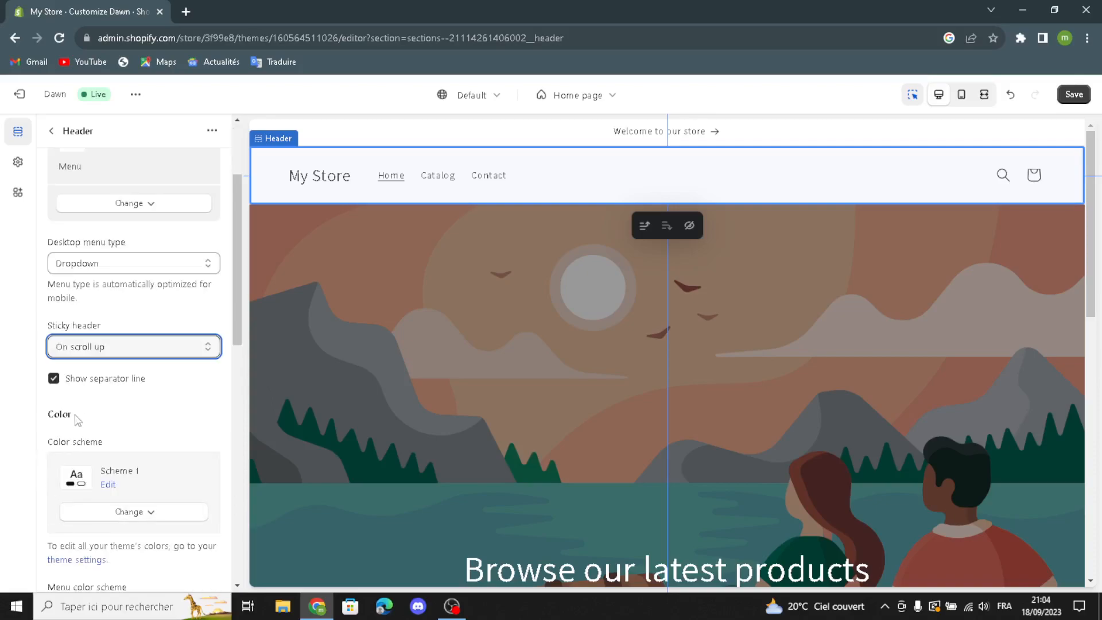
pyautogui.scroll(-1, 91, 445)
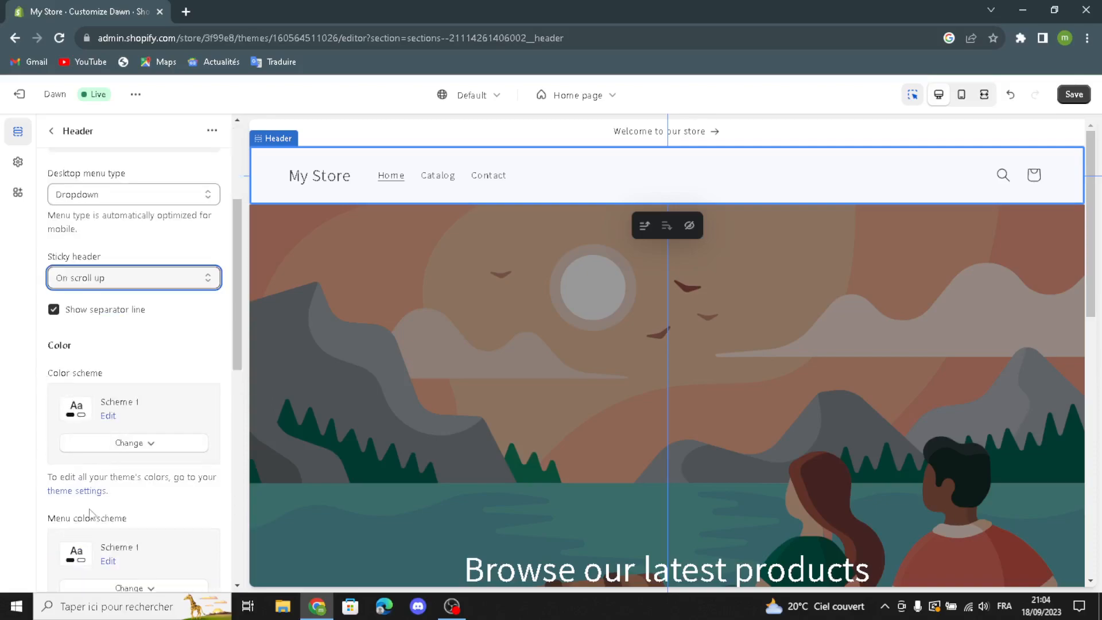
pyautogui.scroll(-1, 92, 511)
pyautogui.scroll(-2, 75, 517)
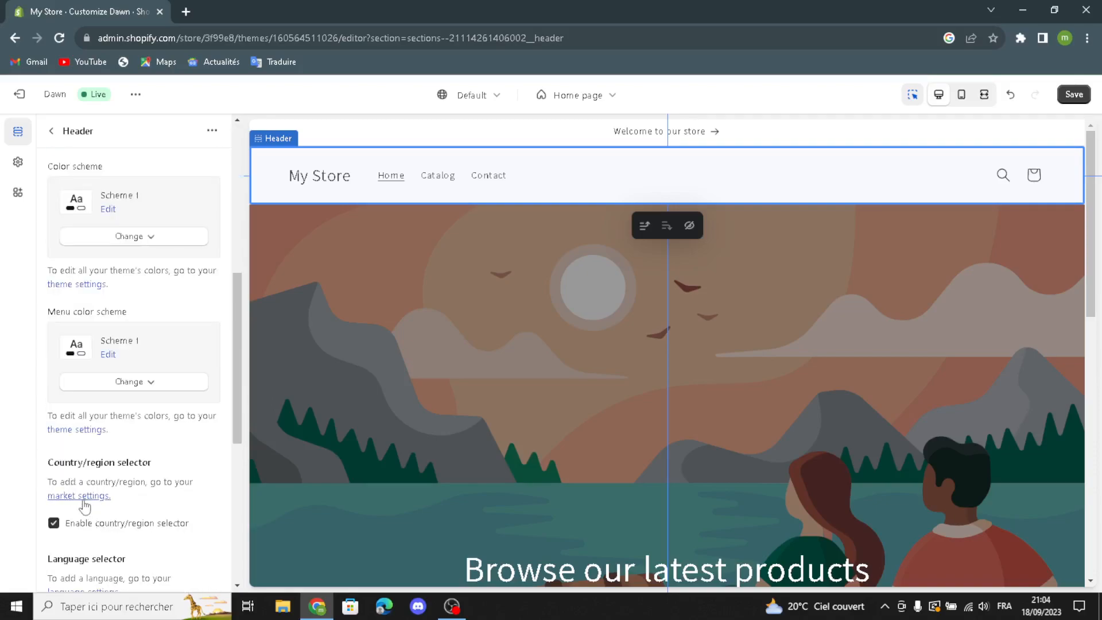
pyautogui.scroll(-2, 81, 503)
pyautogui.scroll(-1, 81, 500)
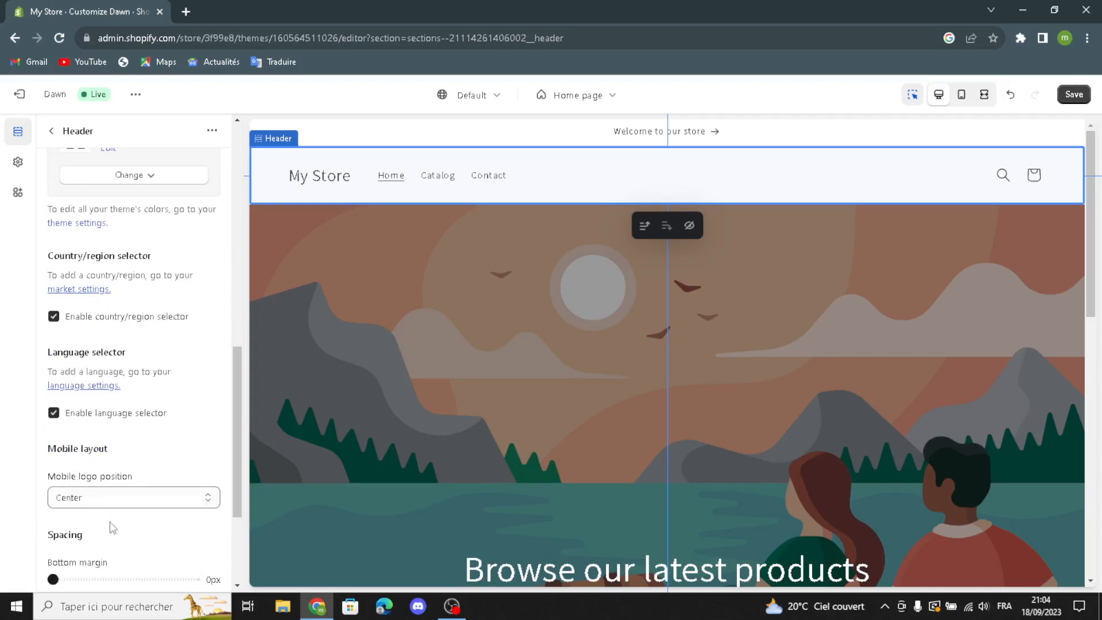
pyautogui.scroll(-1, 112, 528)
pyautogui.scroll(-1, 98, 520)
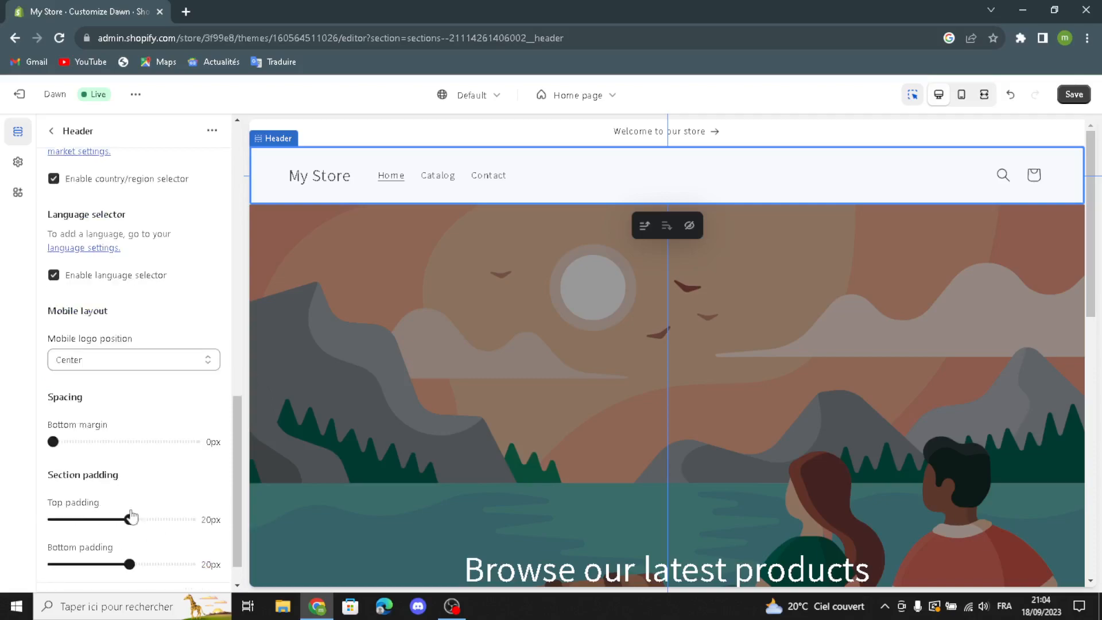
pyautogui.scroll(-1, 134, 459)
pyautogui.scroll(2, 122, 510)
pyautogui.scroll(-2, 126, 449)
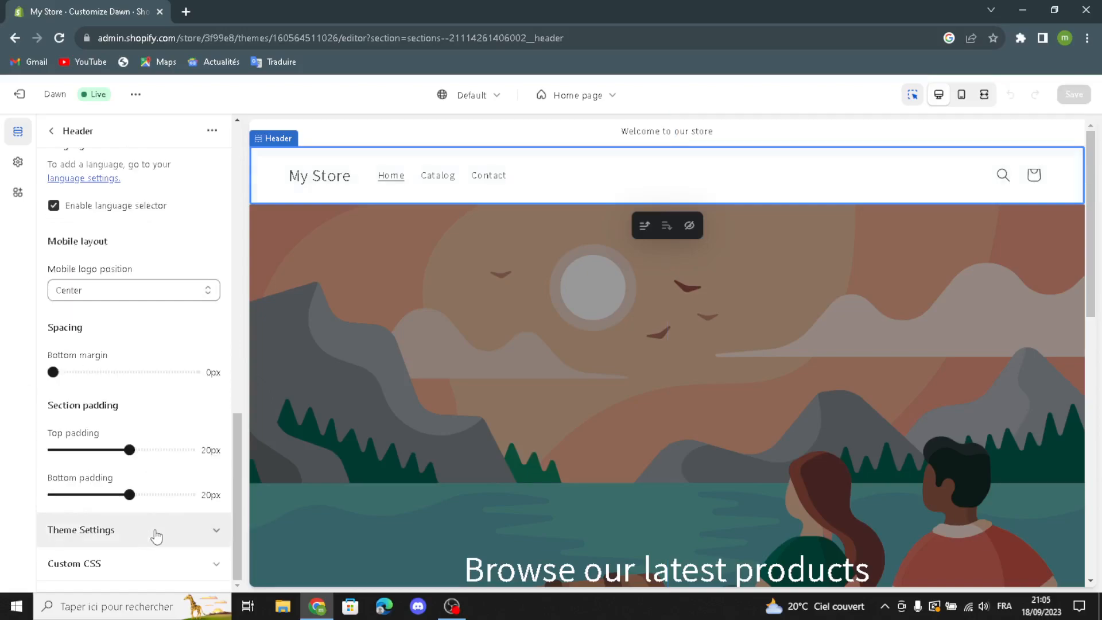
# - Review the header's search suggestion, cart type and social media theme settings, and open the image selection for the logo
pyautogui.click(153, 530)
pyautogui.scroll(-2, 154, 529)
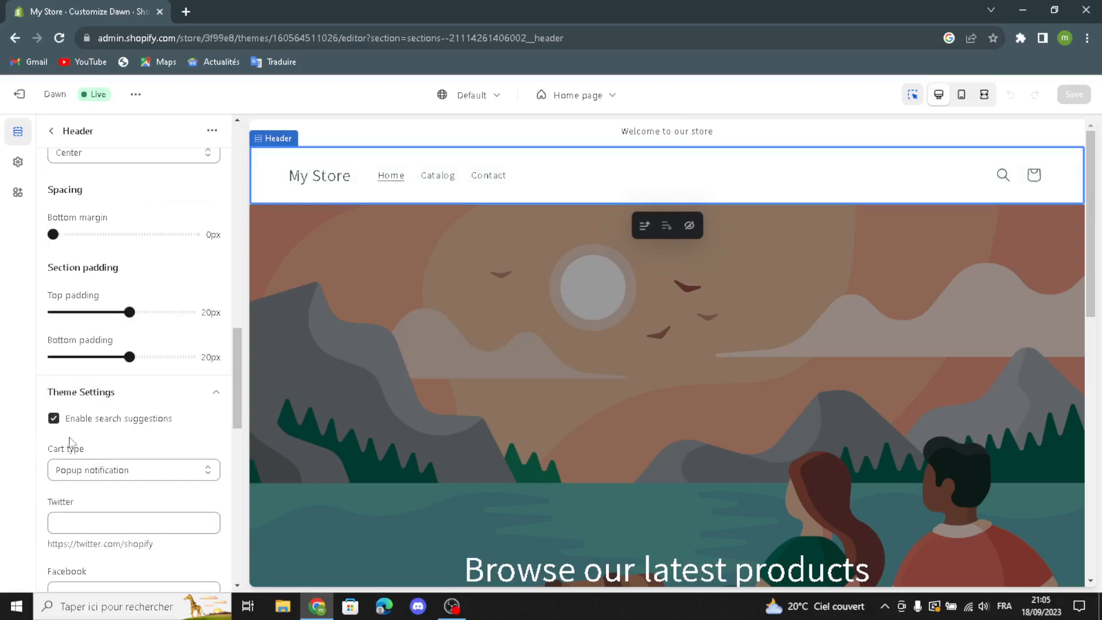
pyautogui.click(89, 470)
pyautogui.click(89, 472)
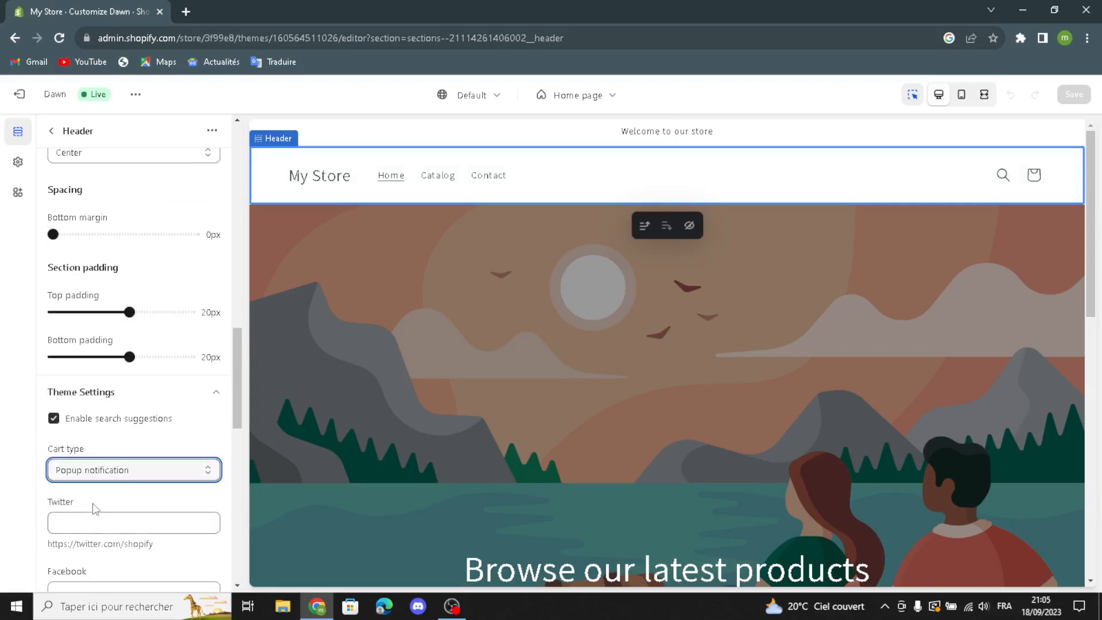
pyautogui.scroll(-2, 95, 511)
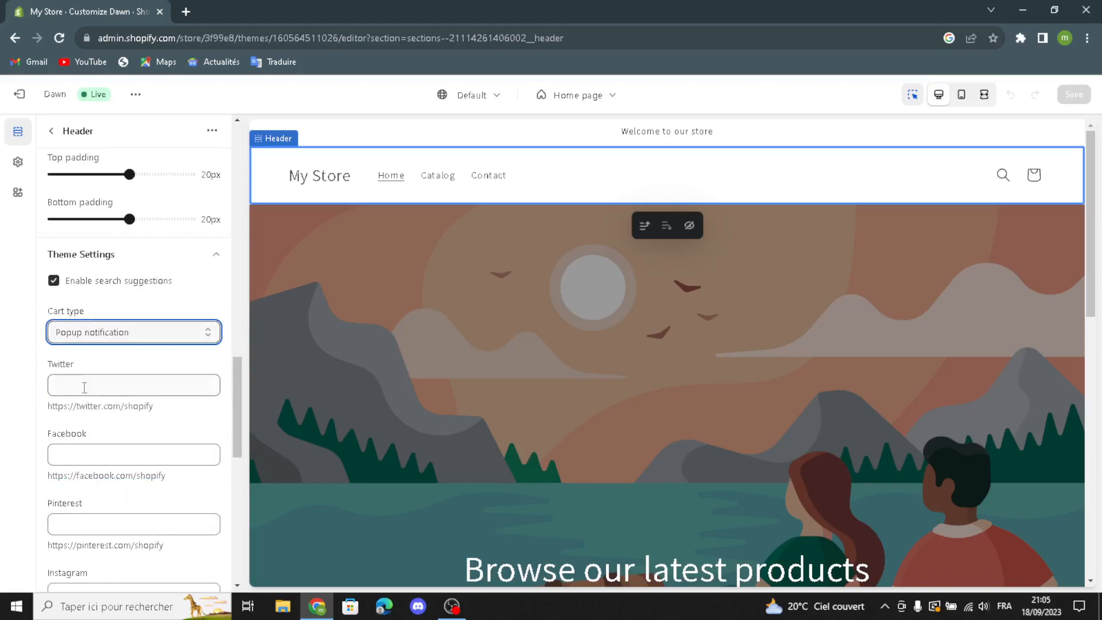
pyautogui.scroll(-1, 54, 561)
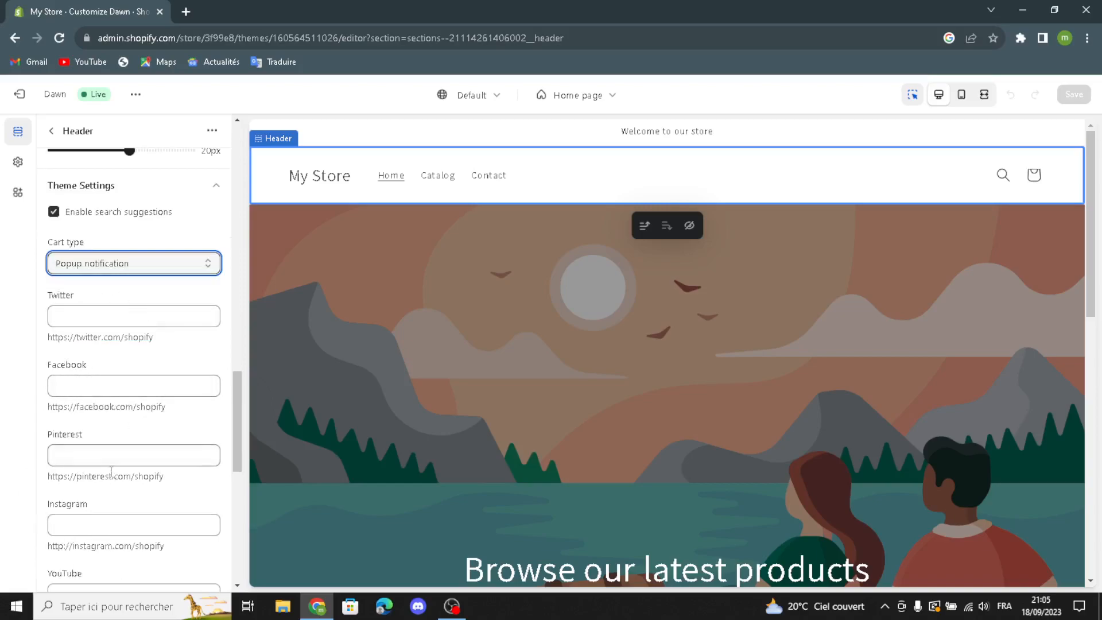
pyautogui.scroll(-6, 116, 480)
pyautogui.scroll(-2, 117, 480)
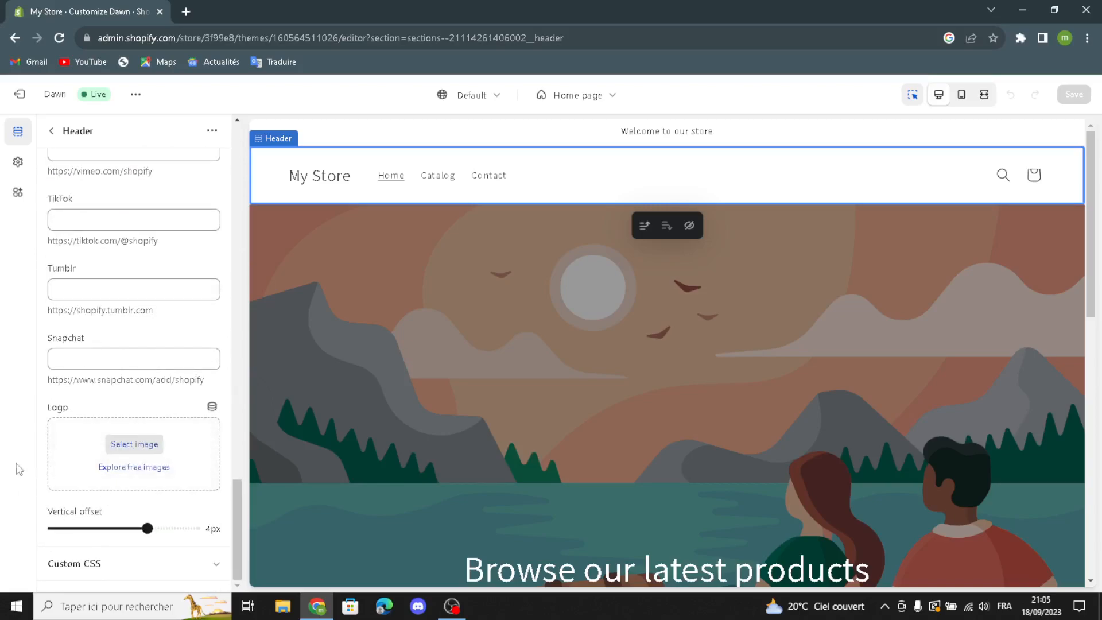
pyautogui.click(140, 450)
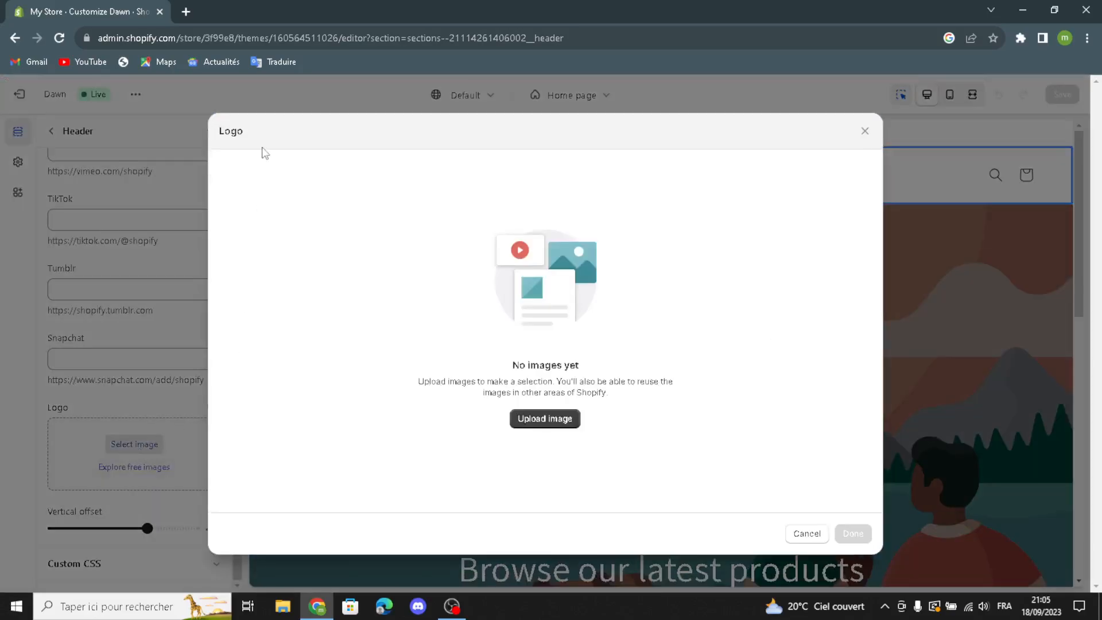
pyautogui.click(185, 12)
pyautogui.write('res')
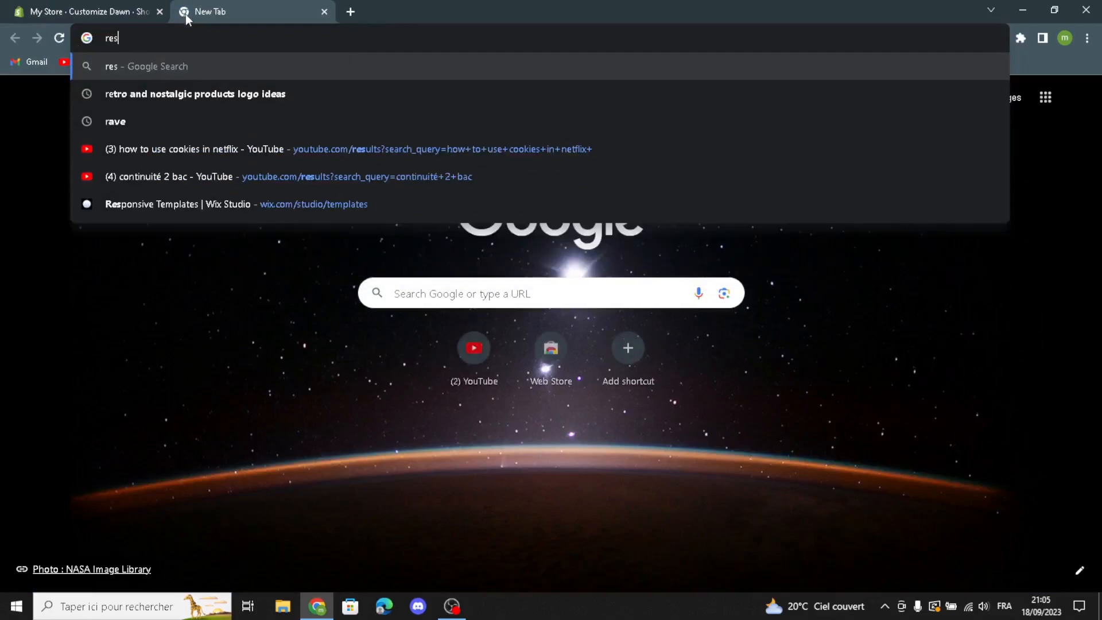
pyautogui.write('ume andcv')
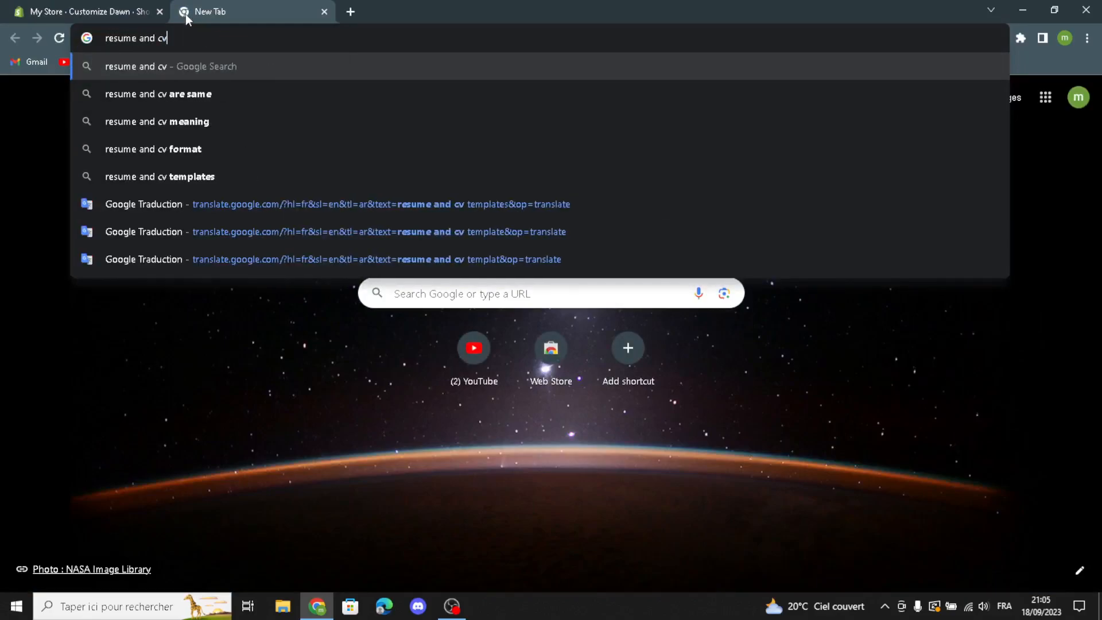
pyautogui.hotkey('ctrl', 'w')
# - Search Google in a new browser tab for "resume and cv templates logo ideas"
pyautogui.click(185, 12)
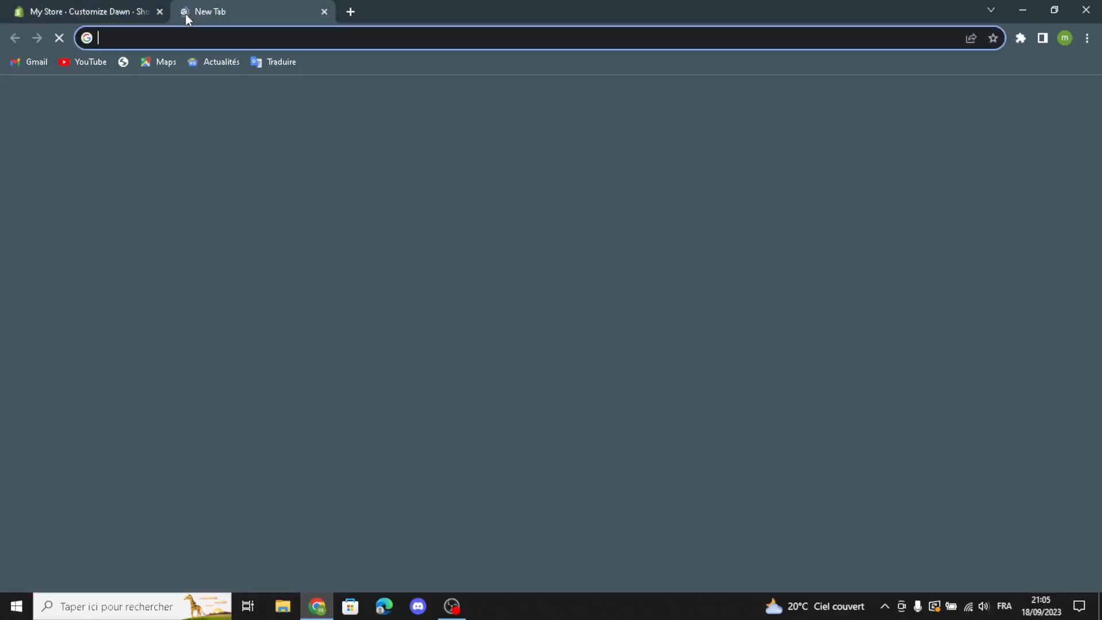
pyautogui.write('resu')
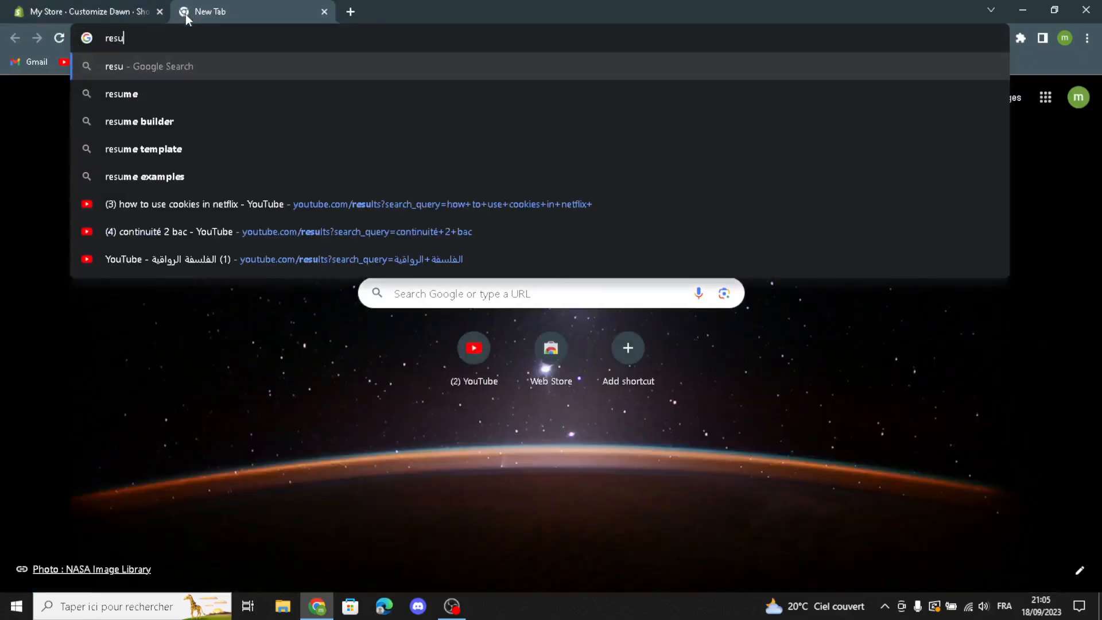
pyautogui.write('me and cv templates')
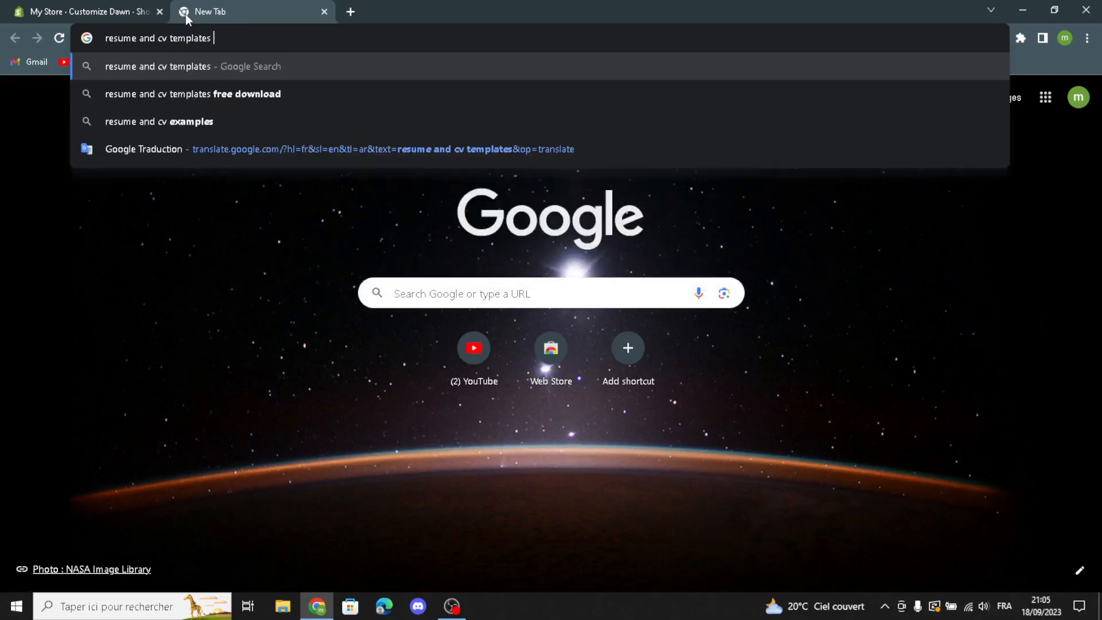
pyautogui.write(' logo')
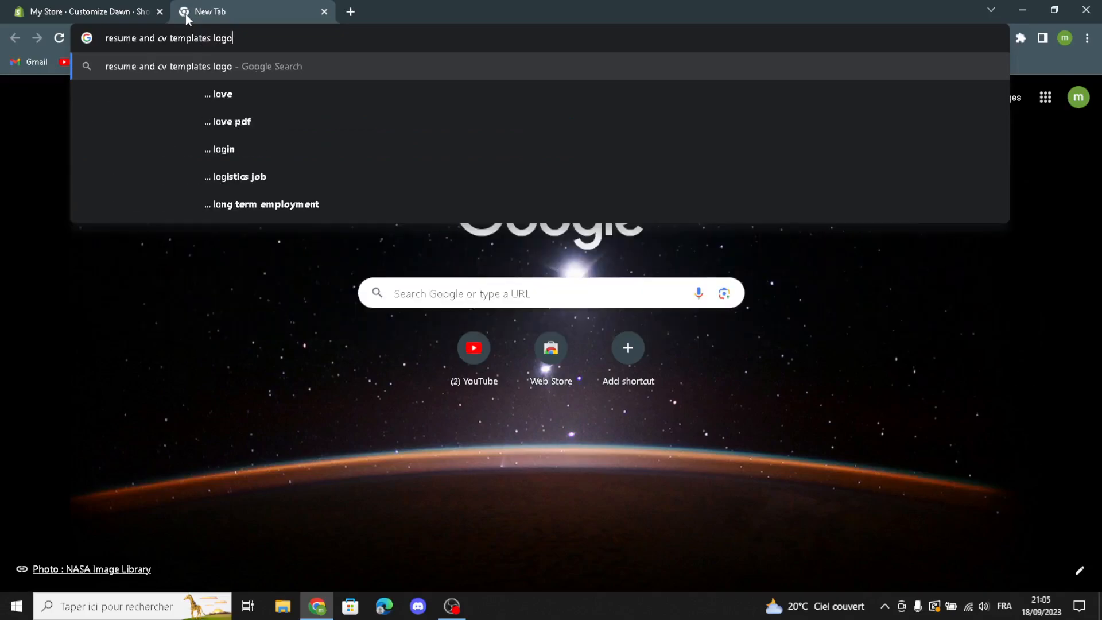
pyautogui.write('ideas')
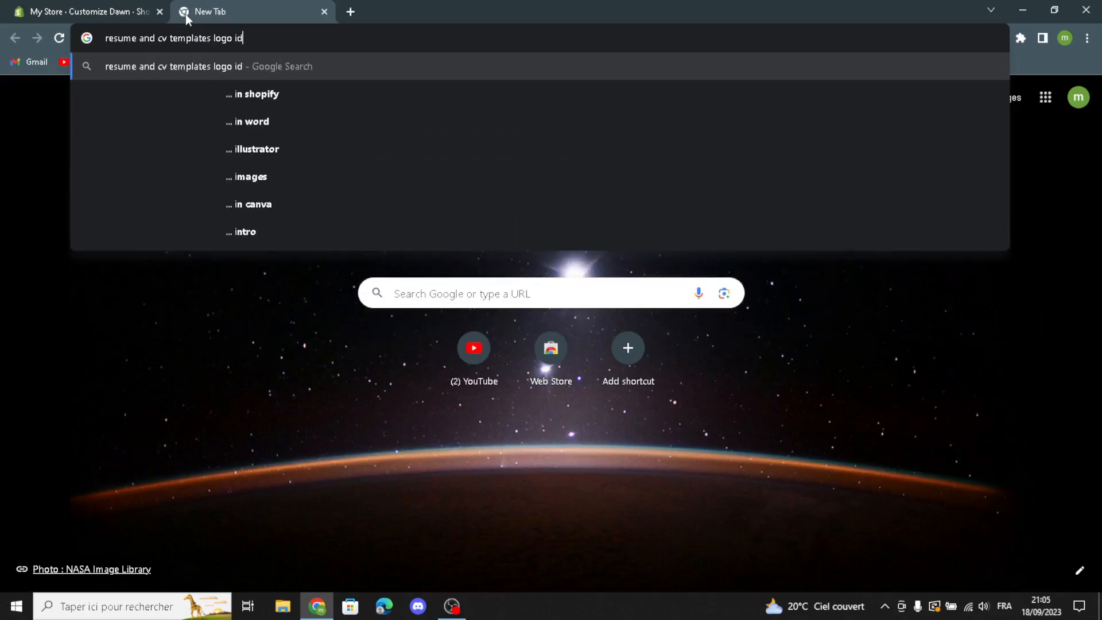
pyautogui.press('Return')
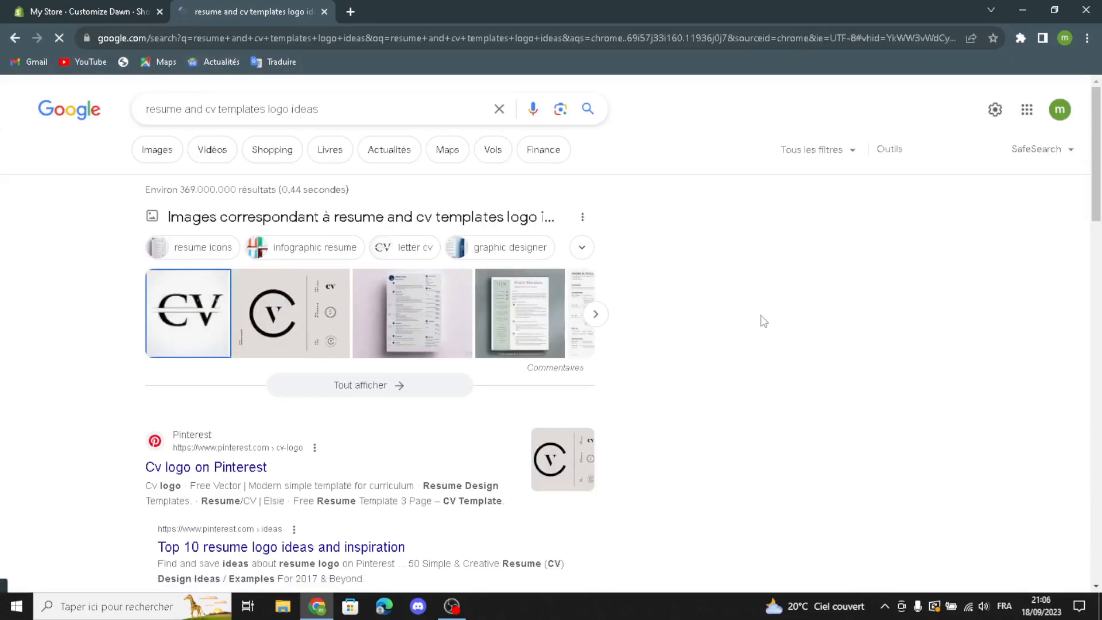
# - Upload the black CV letter logo from the image results to the Shopify store library and use it as the header logo
pyautogui.moveTo(782, 339); pyautogui.dragTo(395, 313)
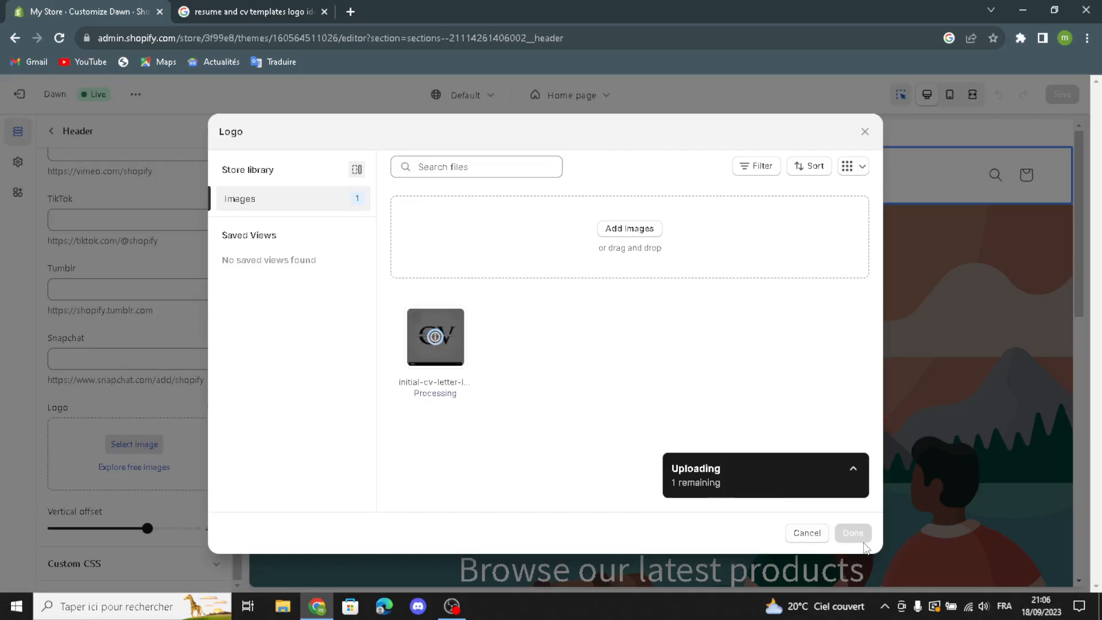
pyautogui.click(852, 533)
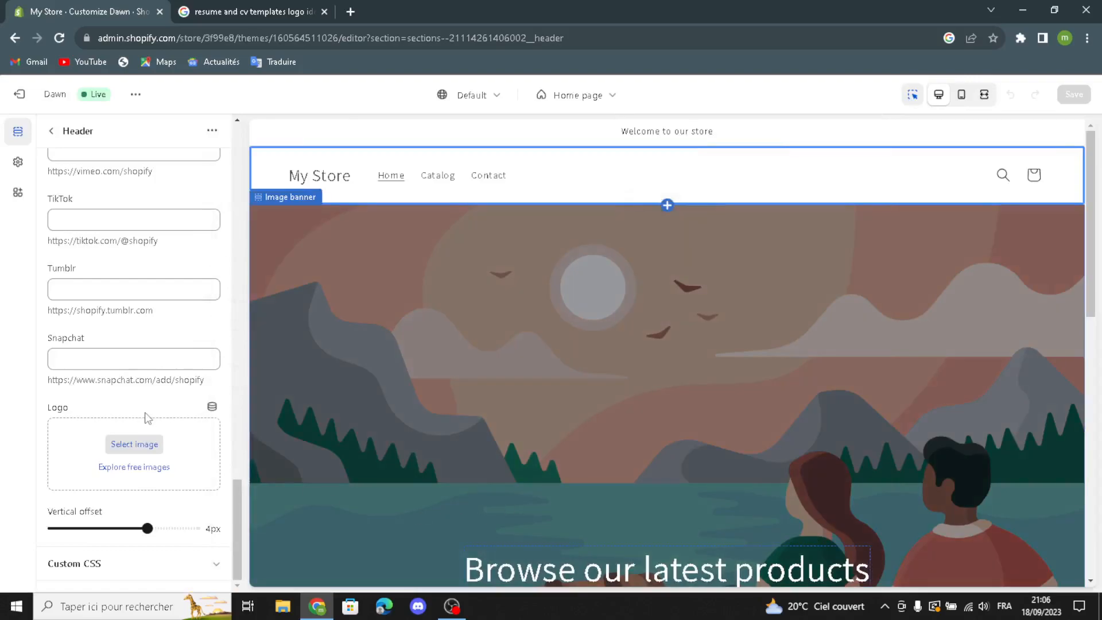
pyautogui.scroll(-3, 120, 447)
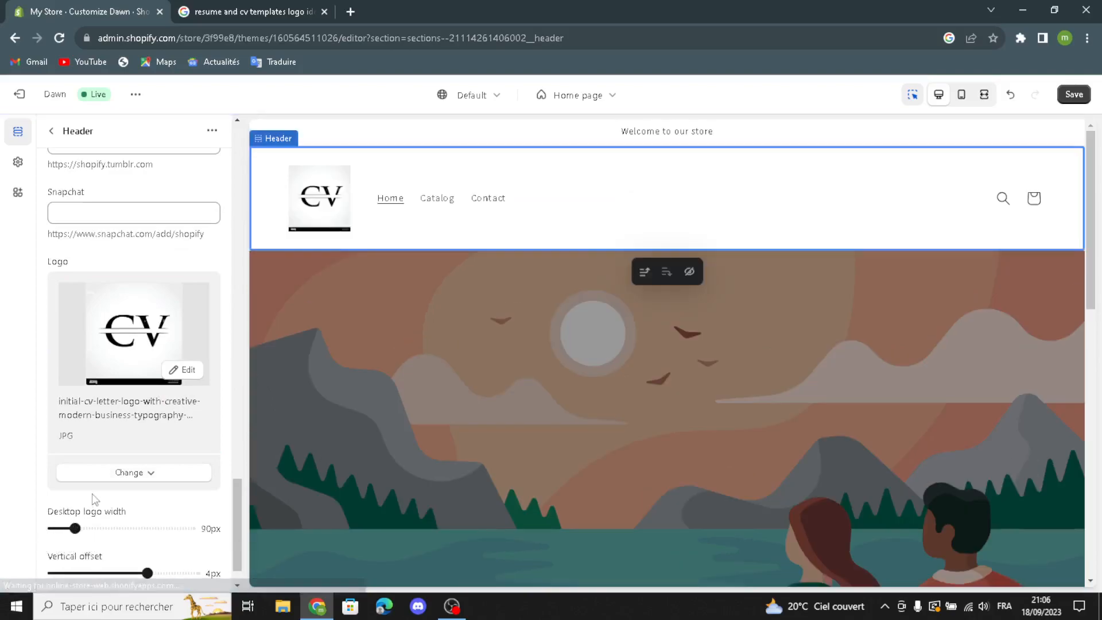
pyautogui.scroll(-1, 95, 535)
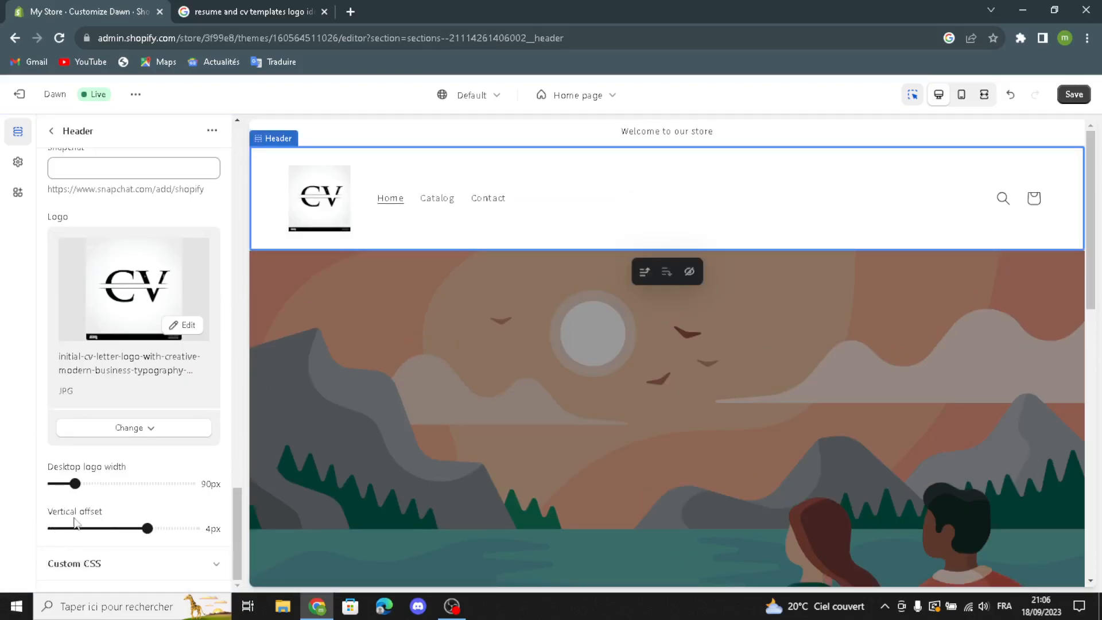
pyautogui.scroll(6, 87, 253)
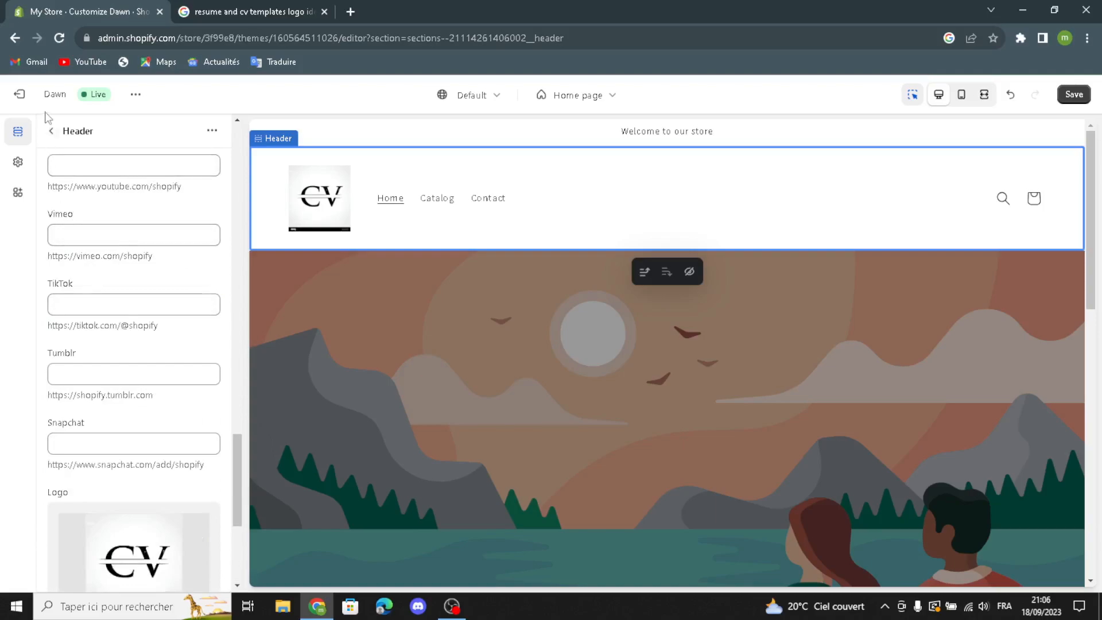
# - Leave the header settings and open the image selection for the image banner's first image
pyautogui.click(49, 132)
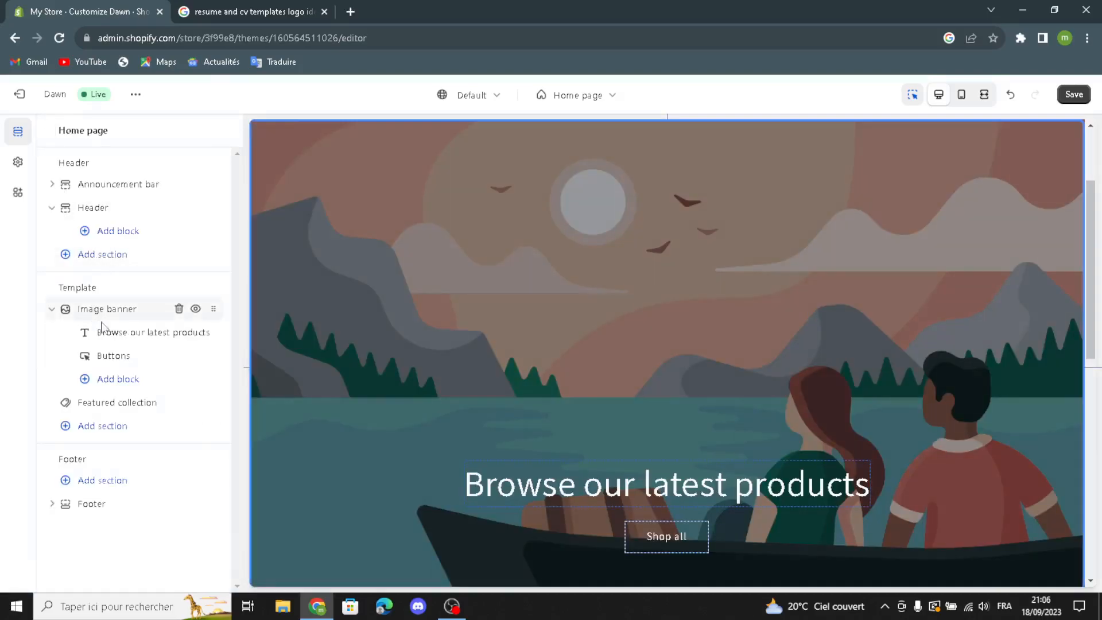
pyautogui.click(105, 313)
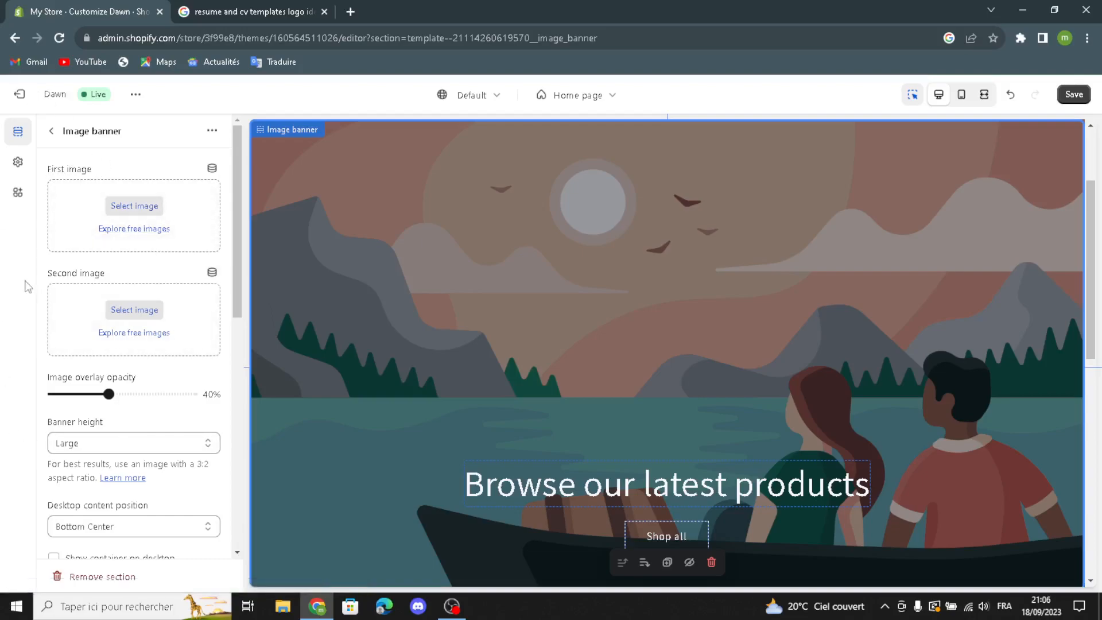
pyautogui.click(129, 208)
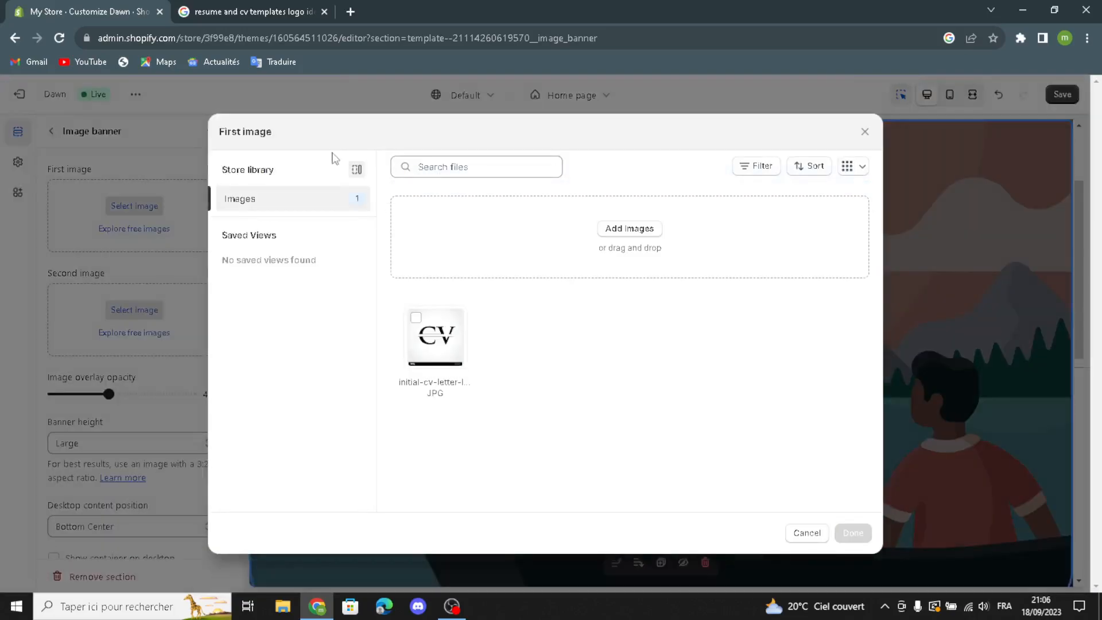
# - Switch to the Google results and run an image search for "resume and cv templates"
pyautogui.click(247, 10)
pyautogui.click(590, 112)
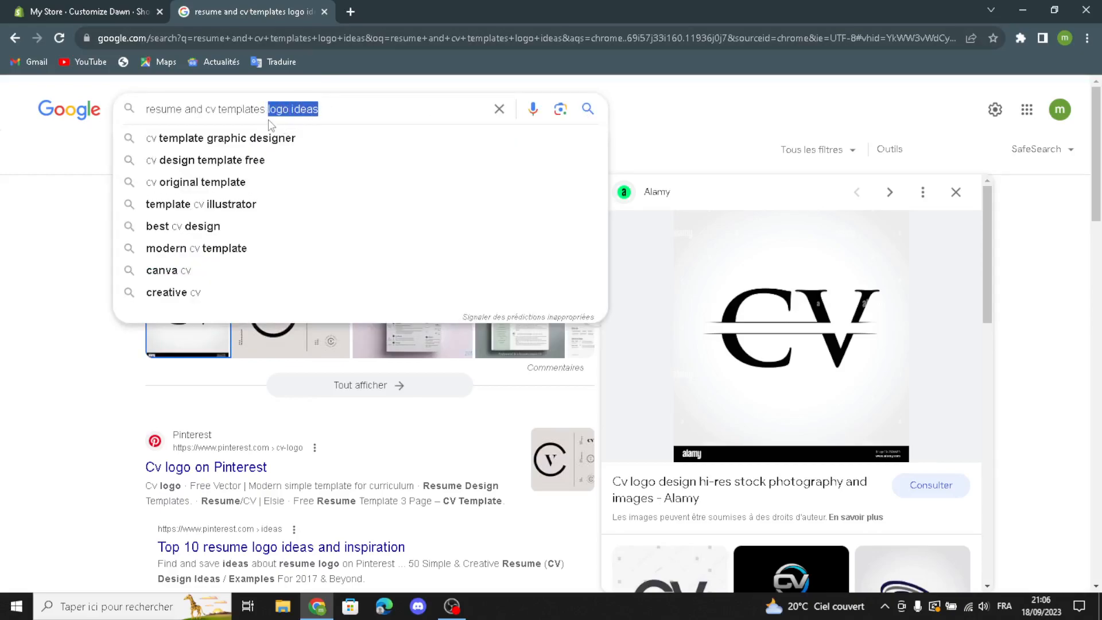
pyautogui.press('BackSpace')
pyautogui.press('Return')
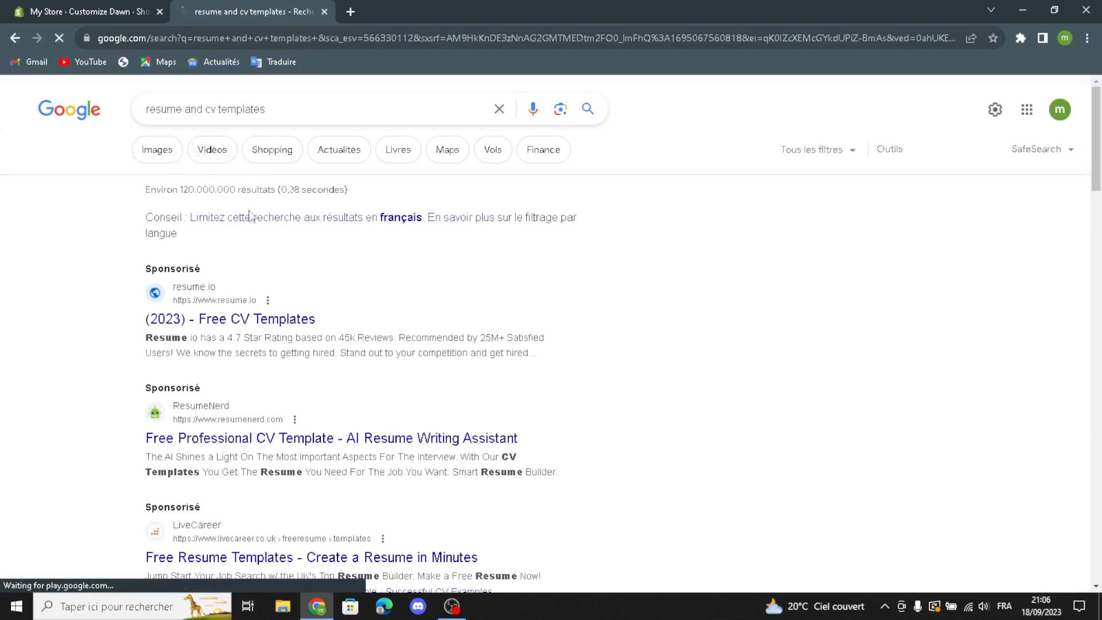
pyautogui.click(156, 149)
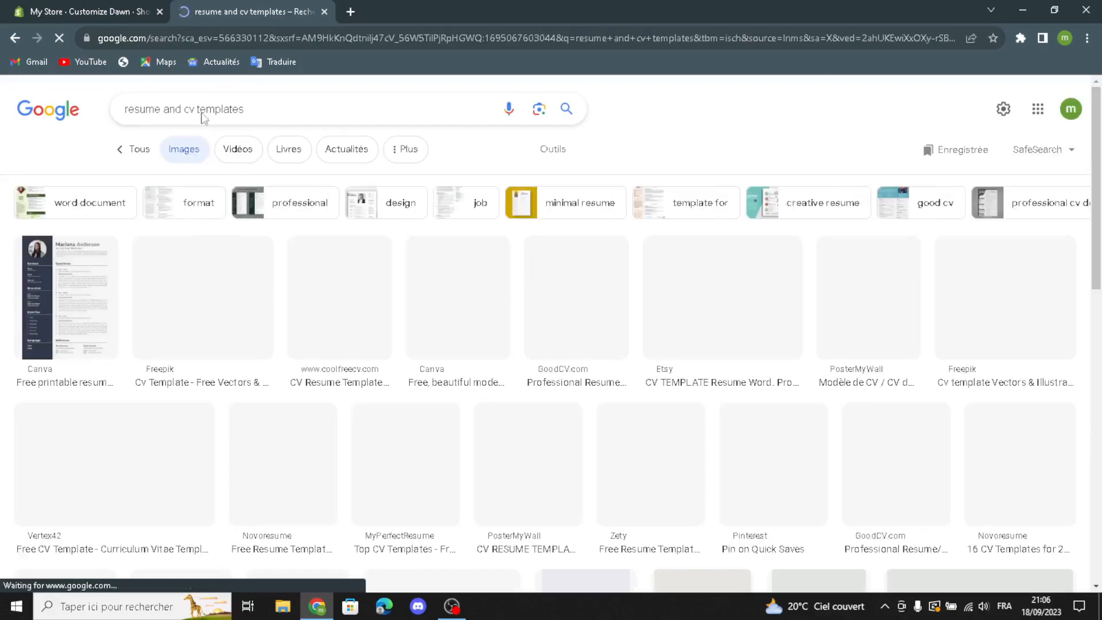
# - Upload the "Tips for Using a CV Template" picture from the results to Shopify and use it as the image banner's first image
pyautogui.scroll(-10, 429, 319)
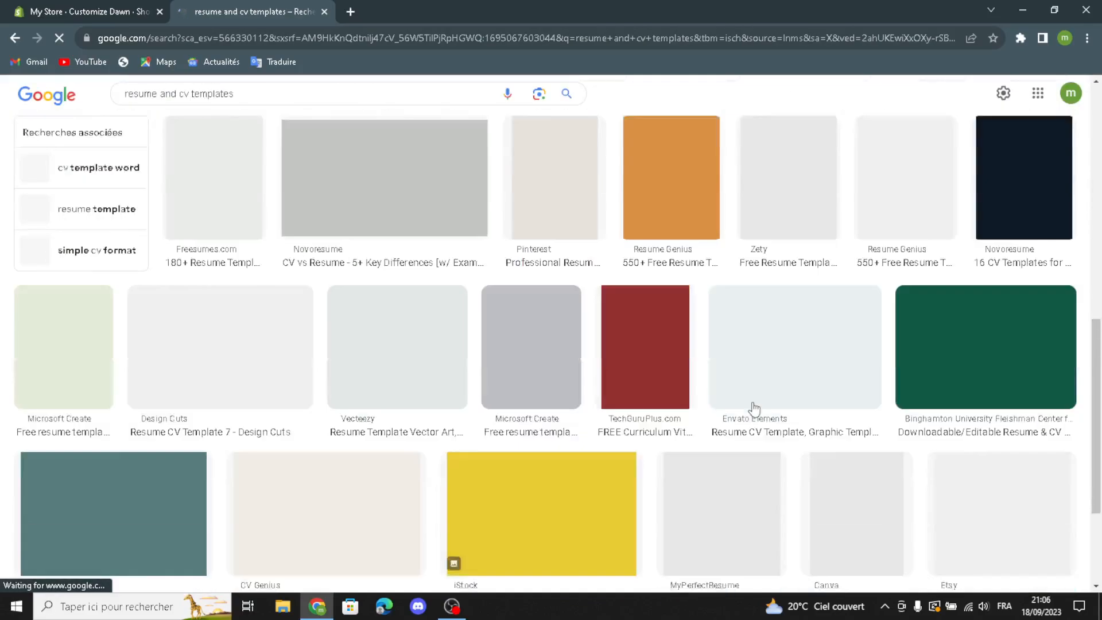
pyautogui.scroll(-6, 584, 406)
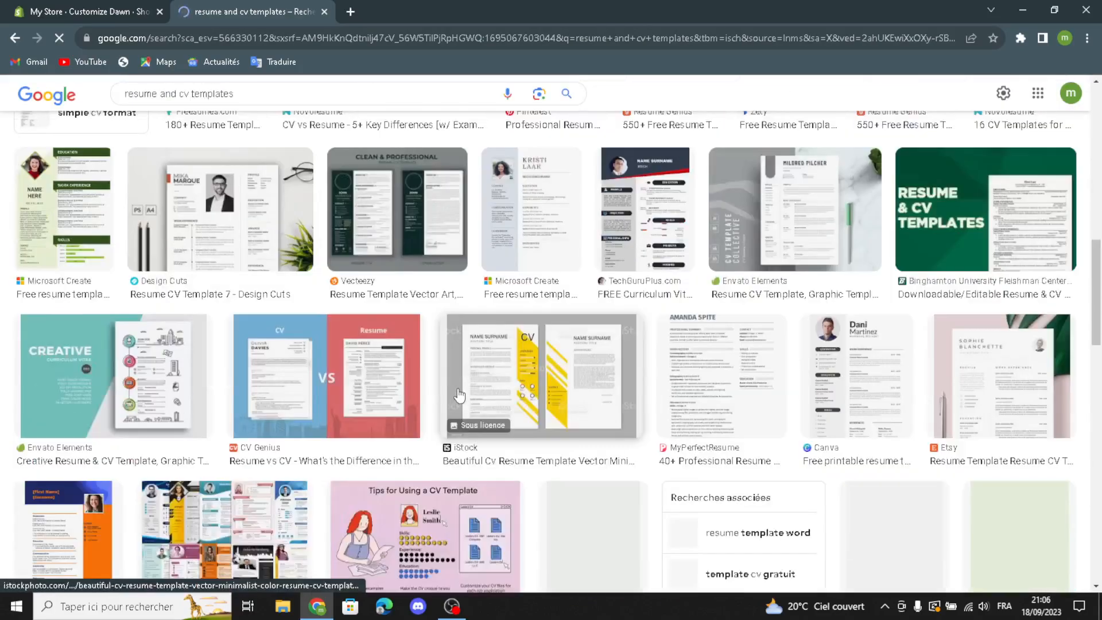
pyautogui.scroll(-4, 584, 405)
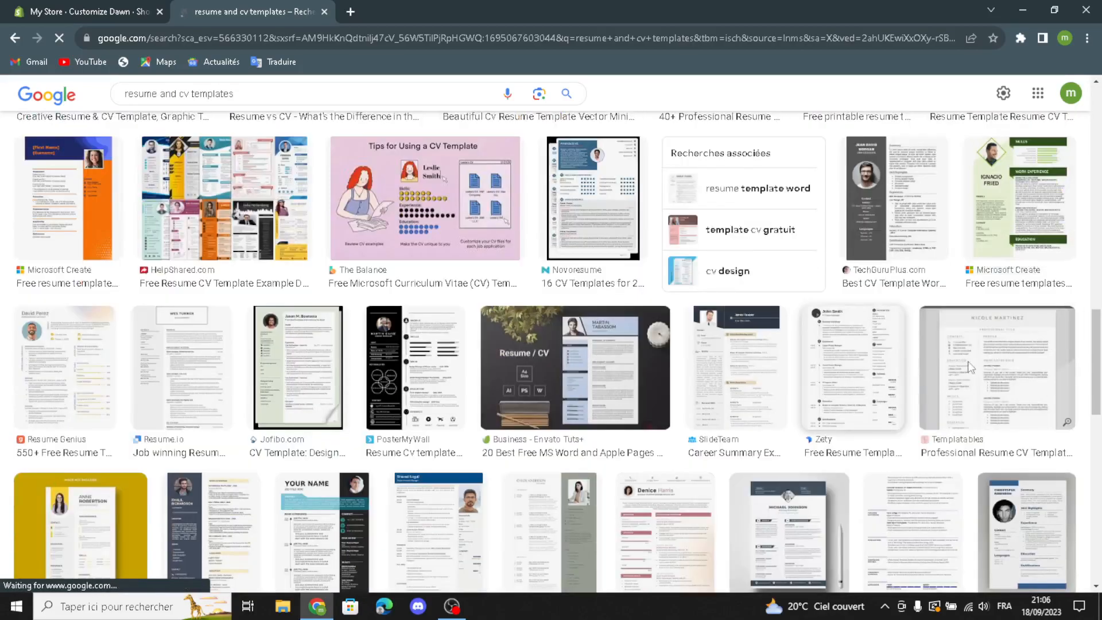
pyautogui.scroll(-1, 744, 379)
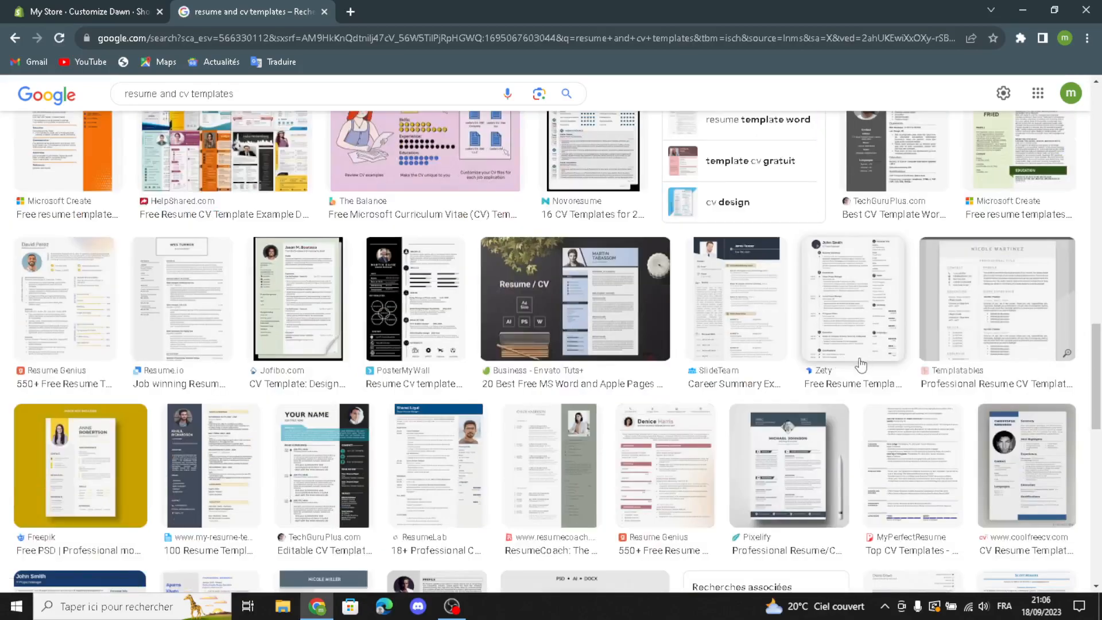
pyautogui.scroll(1, 713, 384)
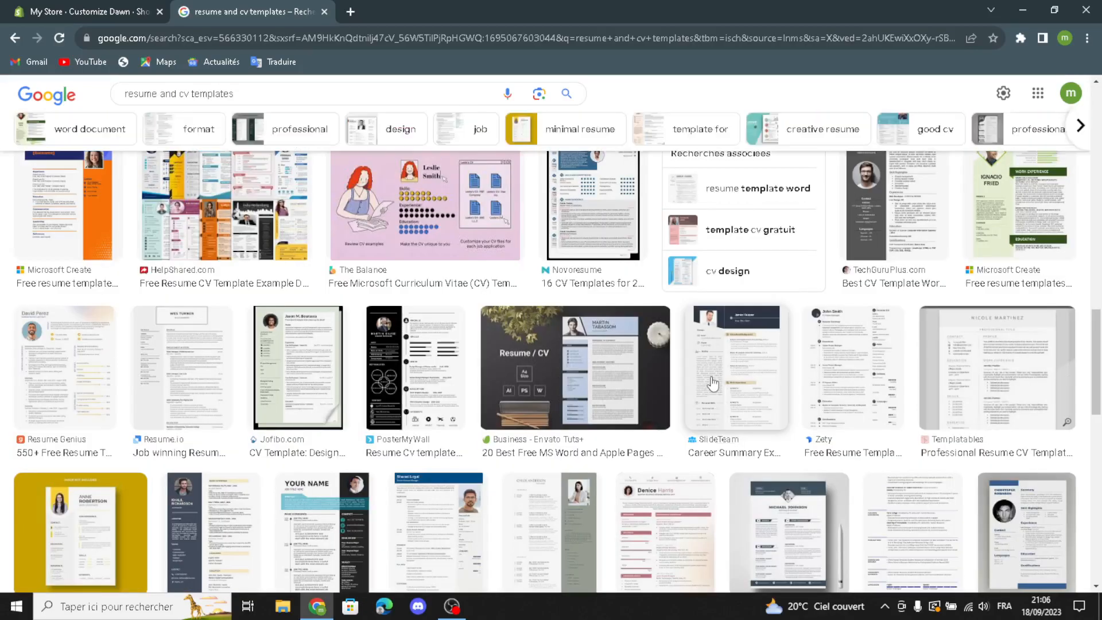
pyautogui.click(417, 216)
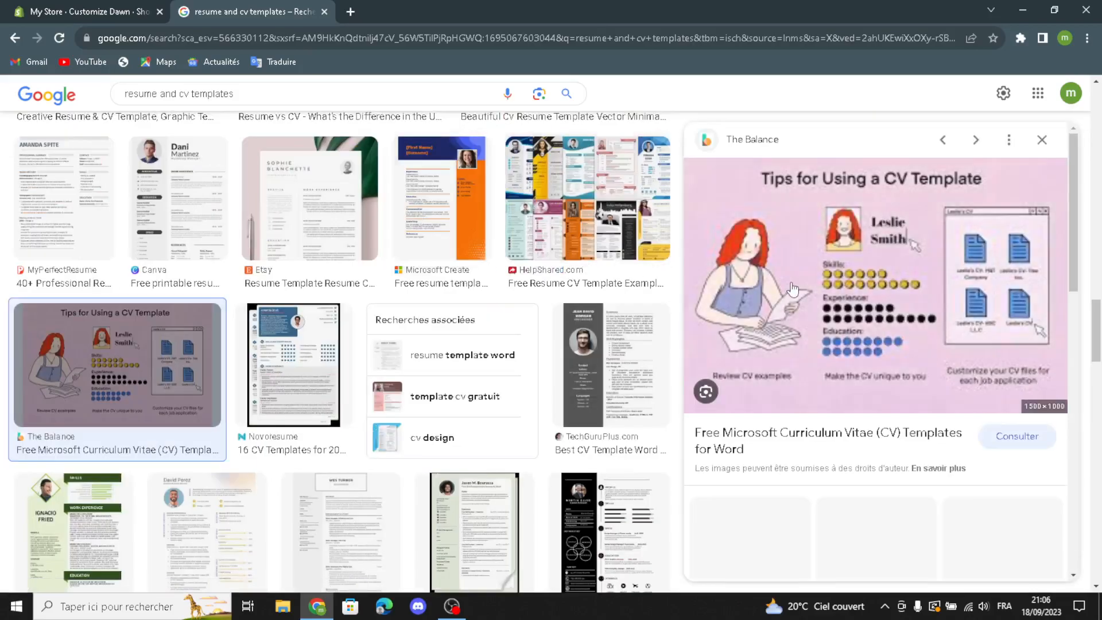
pyautogui.moveTo(792, 289); pyautogui.dragTo(465, 317)
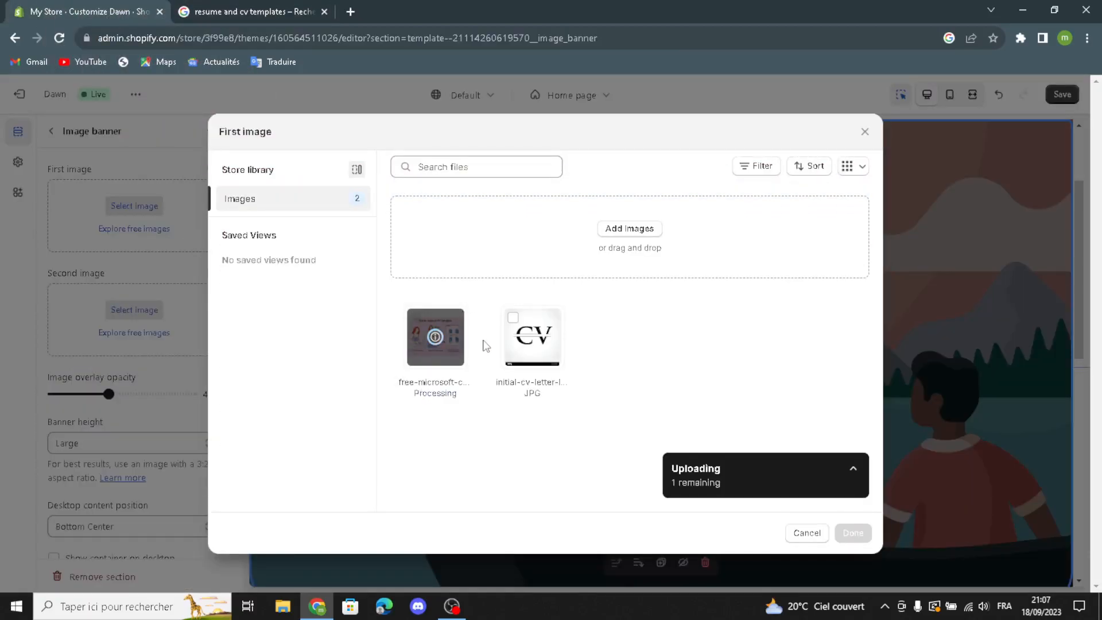
pyautogui.click(853, 533)
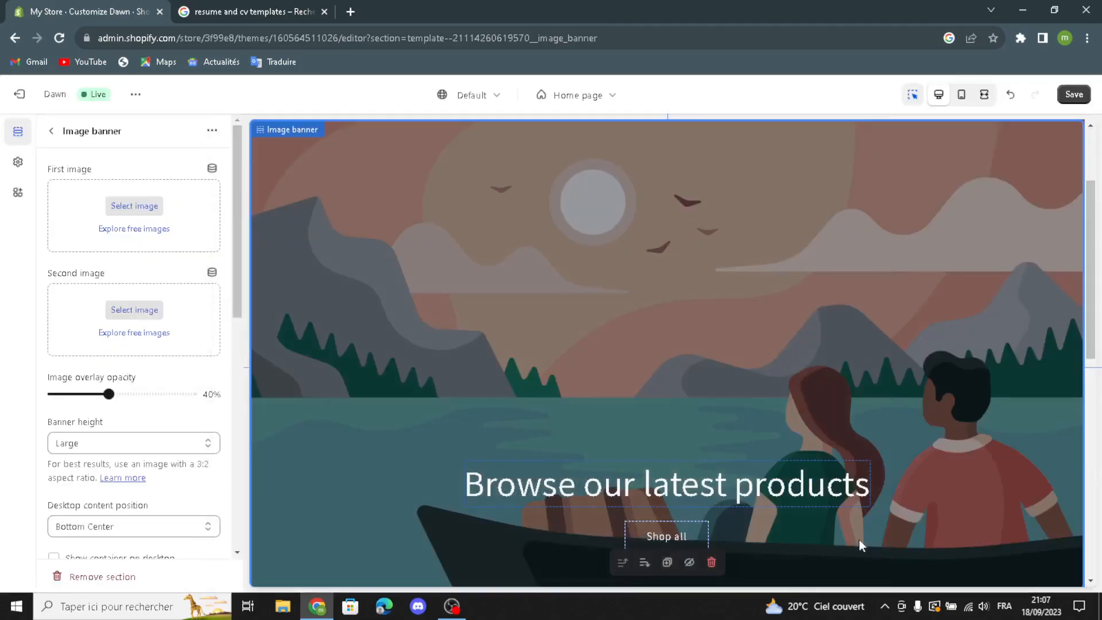
pyautogui.scroll(-2, 138, 435)
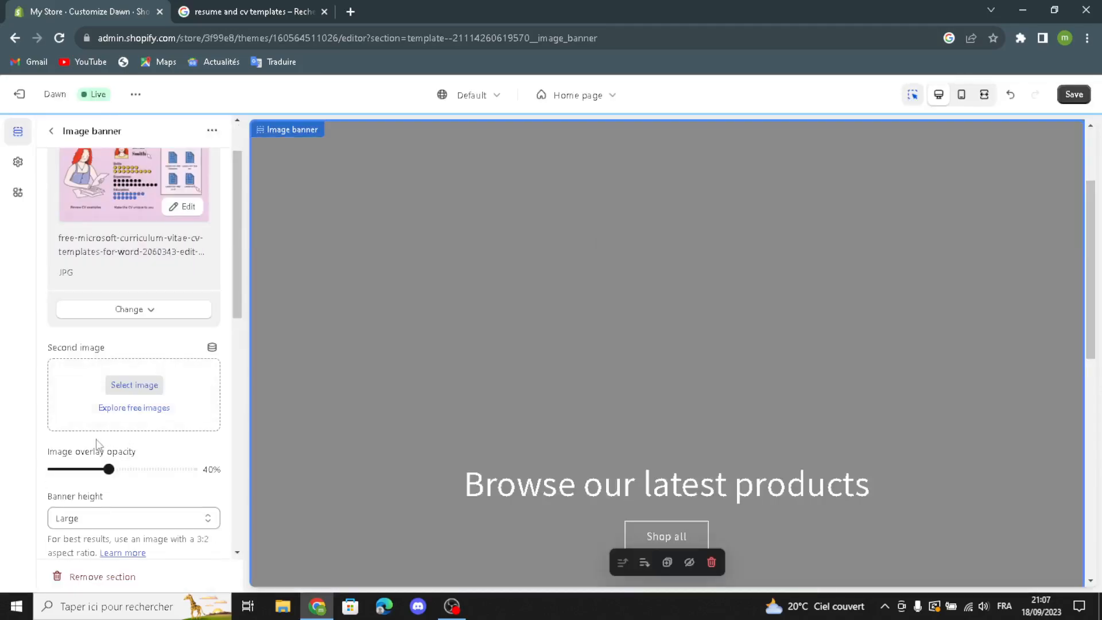